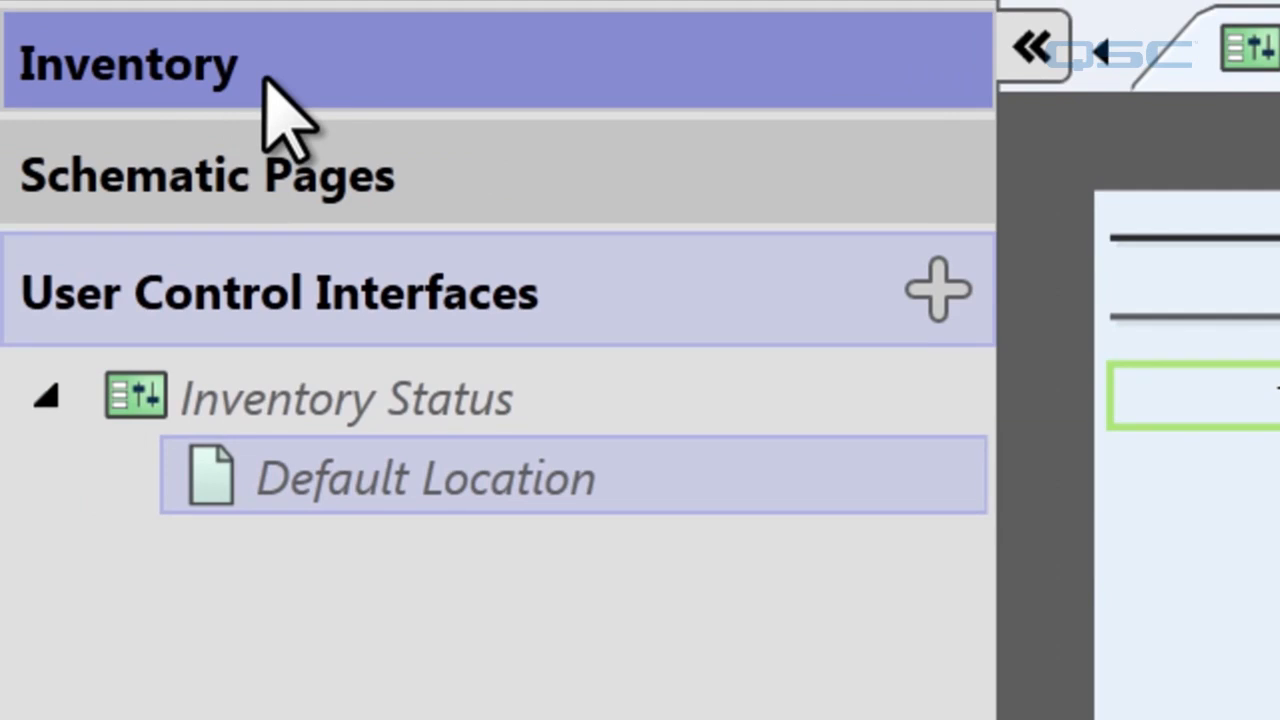
Step: Set the Training-Core's location to "front of house" in the inventory and open that location's page under Inventory Status
click(429, 88)
click(122, 662)
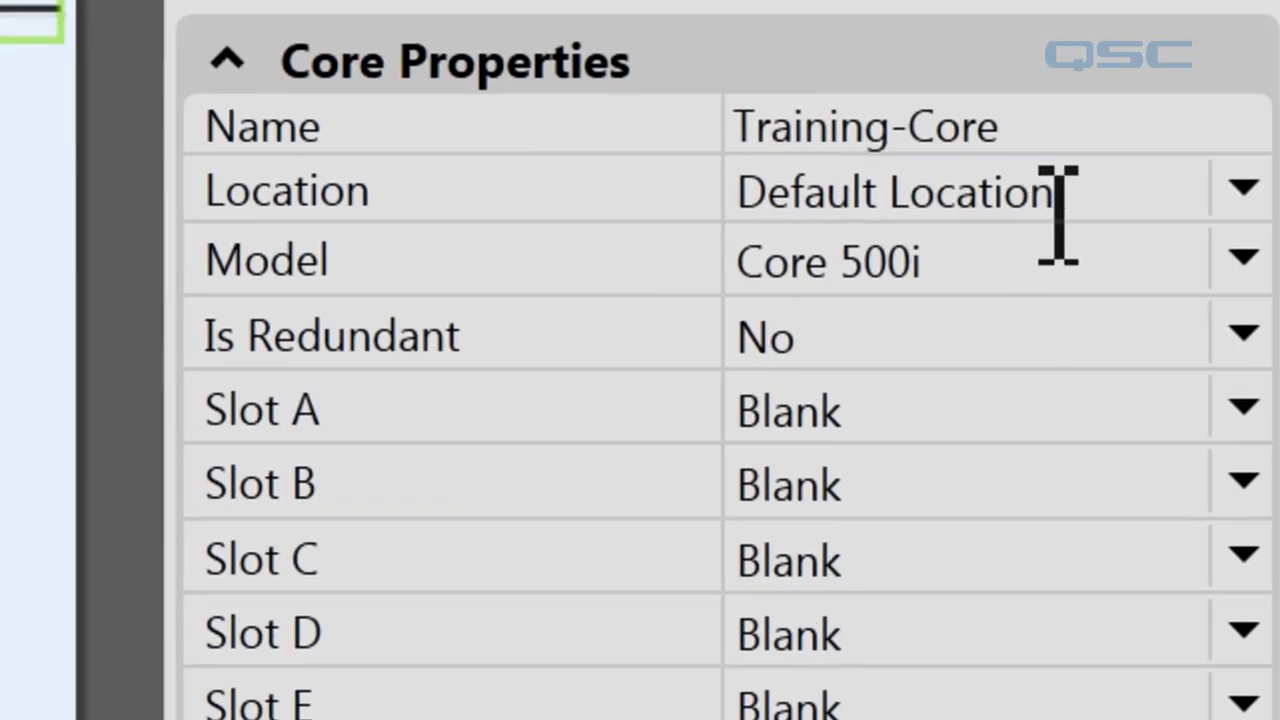
click(1057, 200)
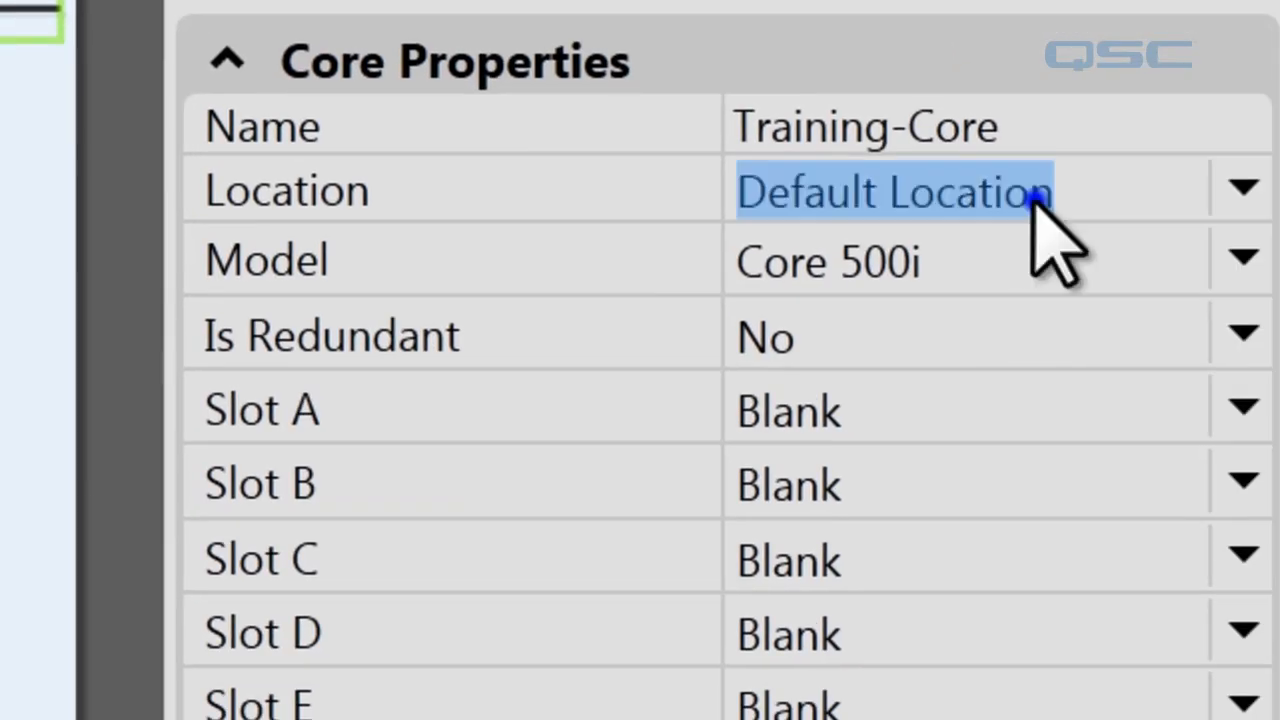
text(front of )
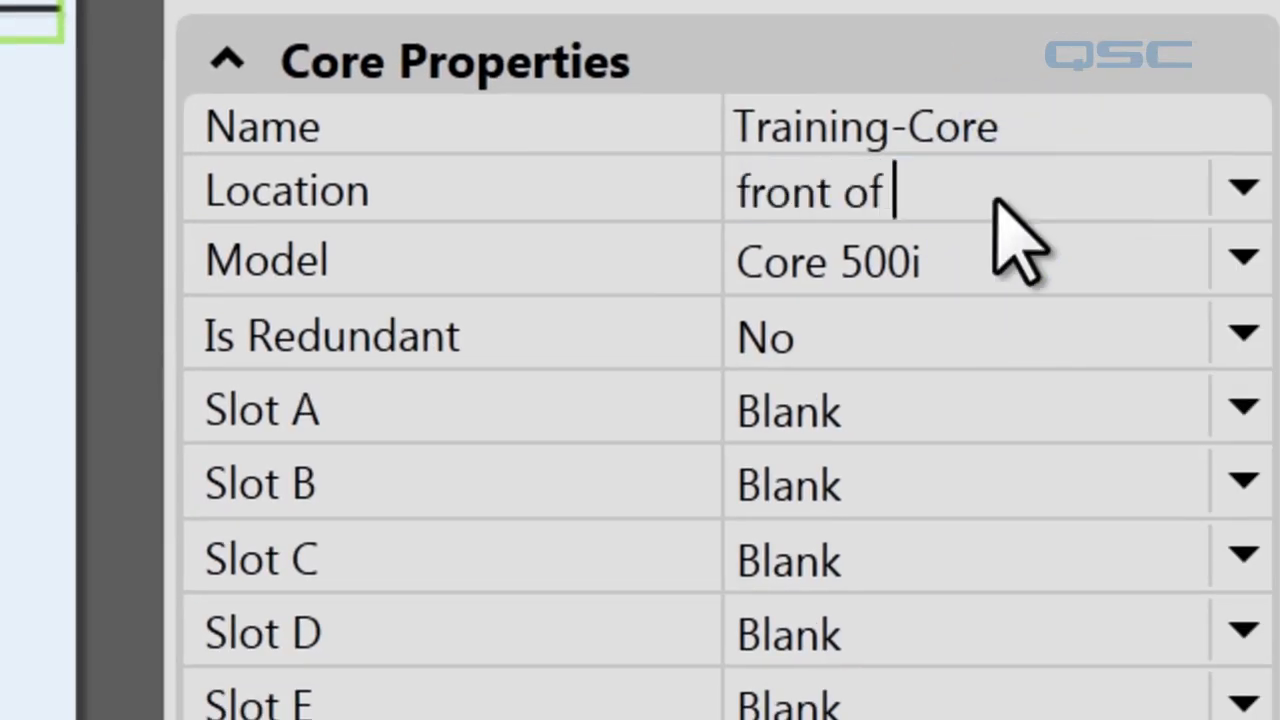
text(house)
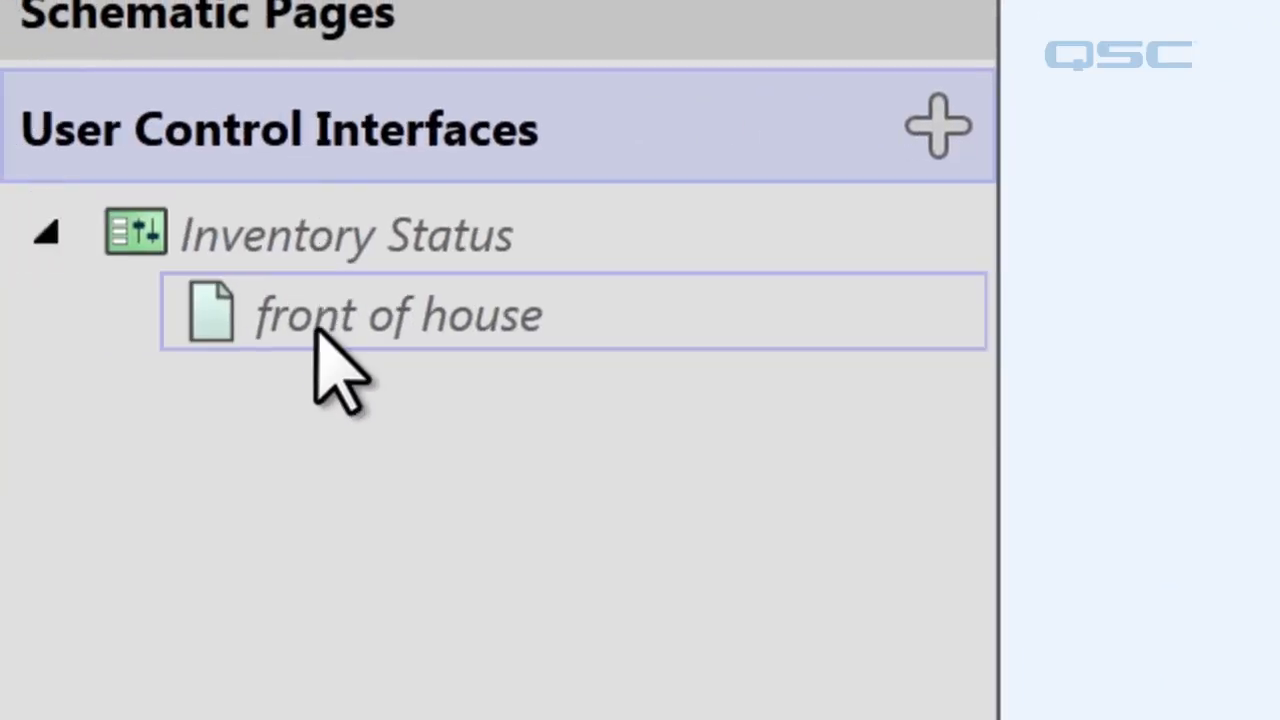
click(318, 335)
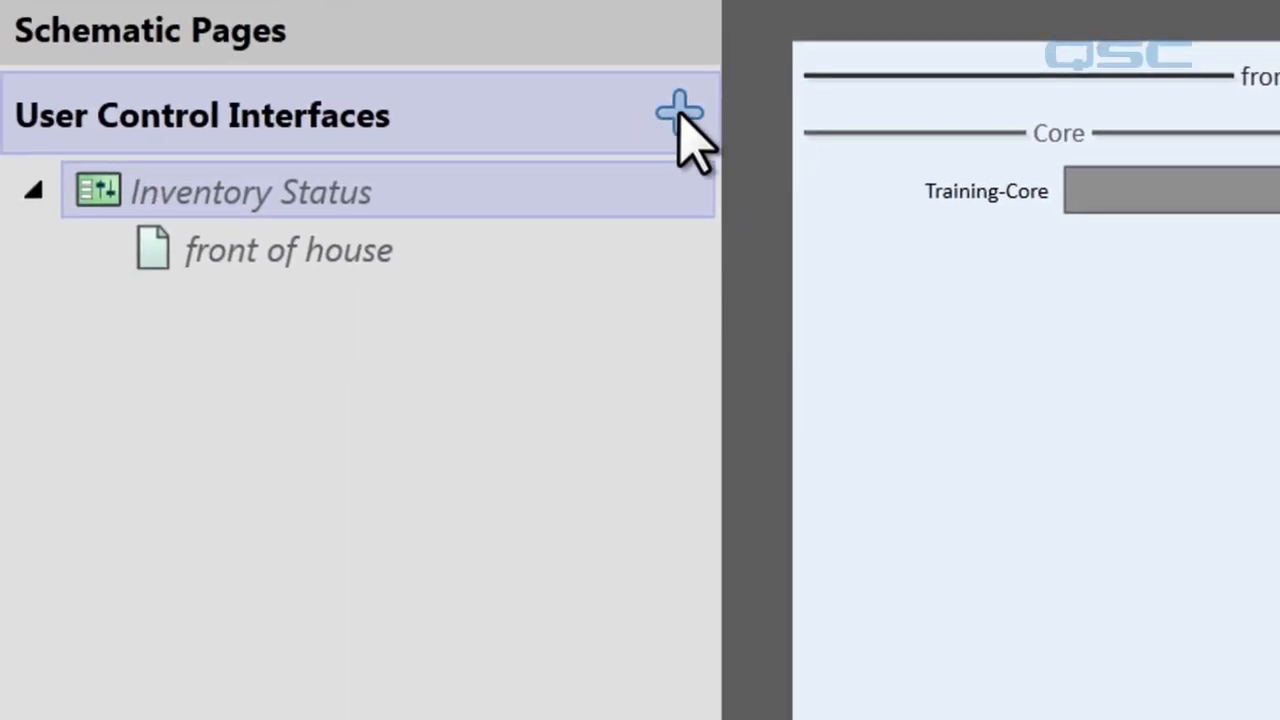
Step: Create a new user control interface and add a second page to it
click(680, 112)
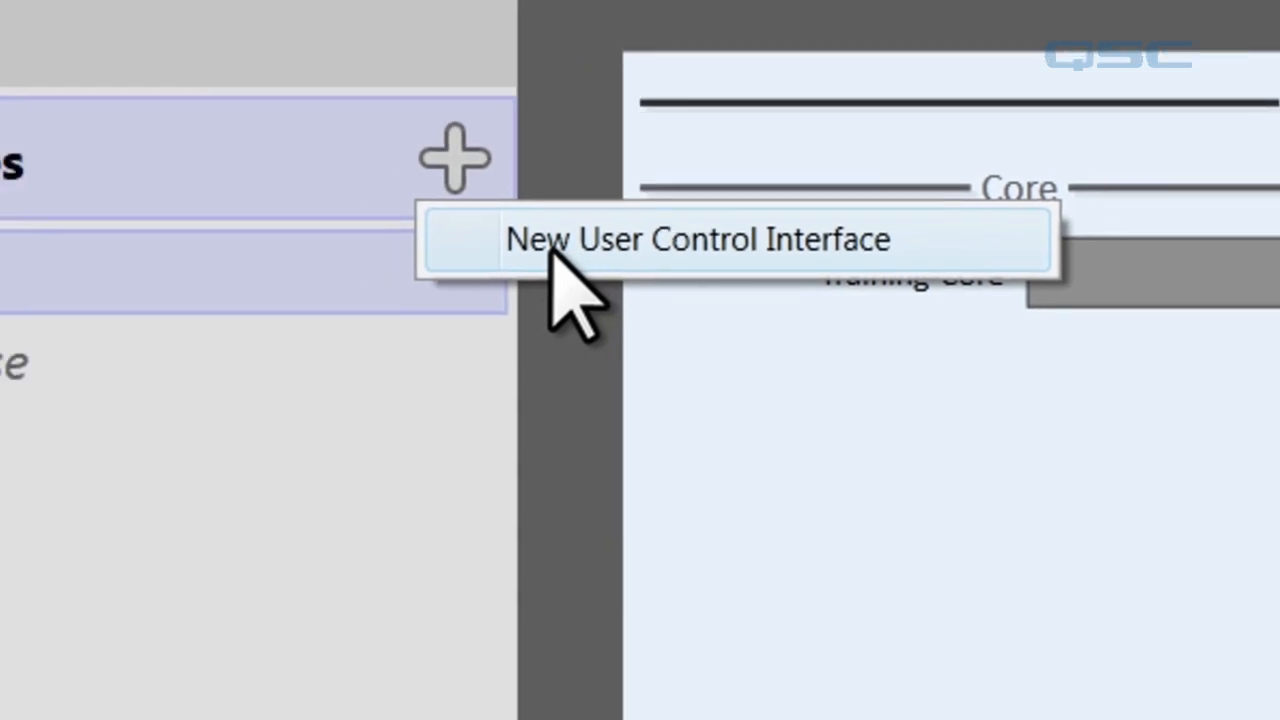
click(490, 247)
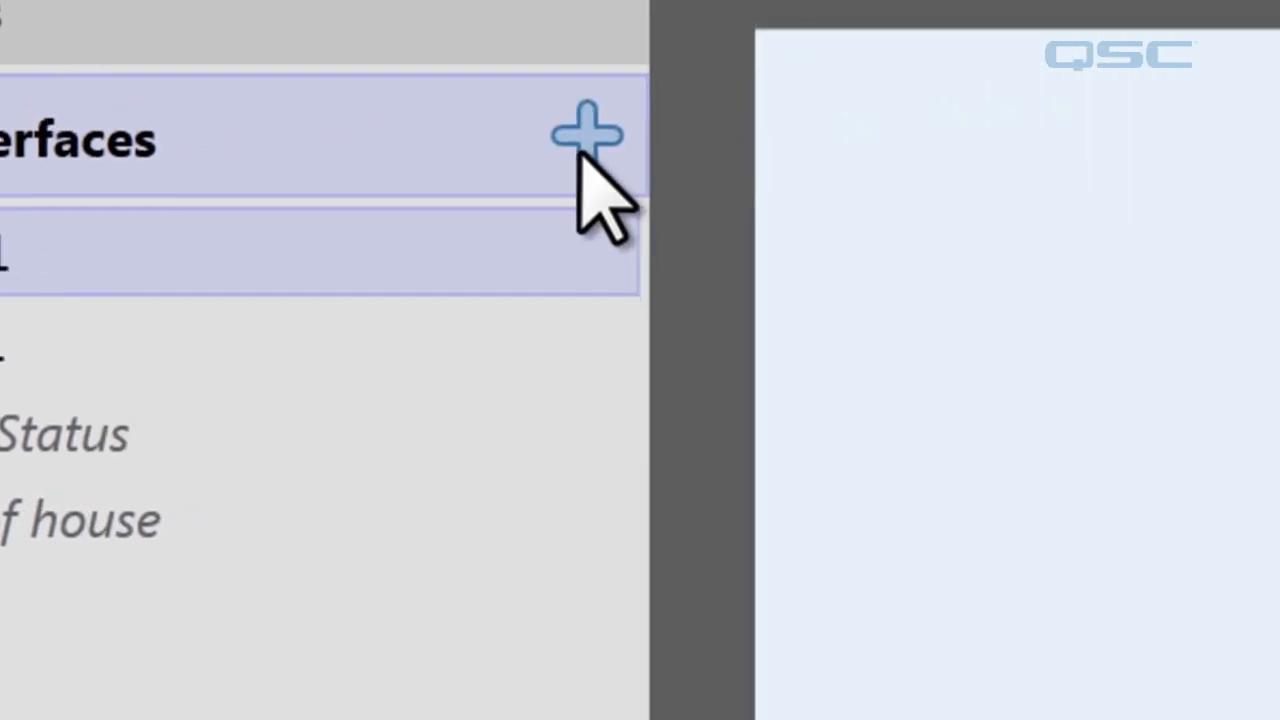
click(1010, 80)
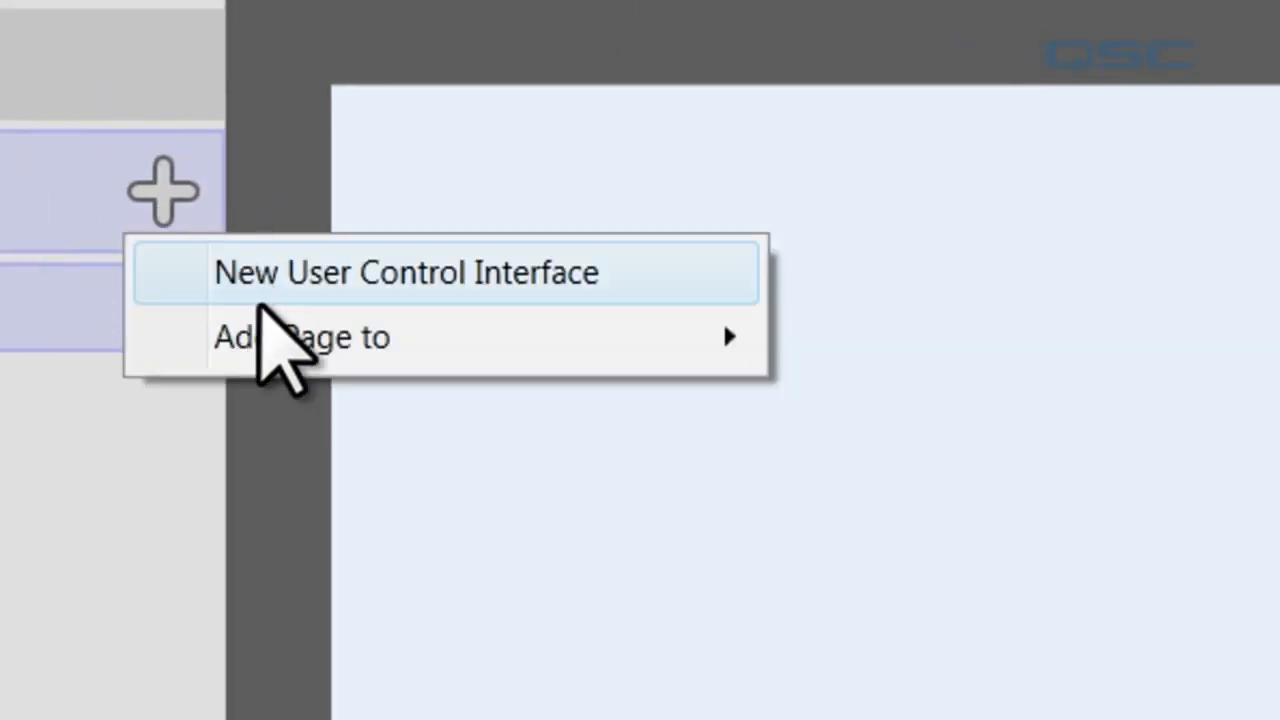
mouse_move(282, 350)
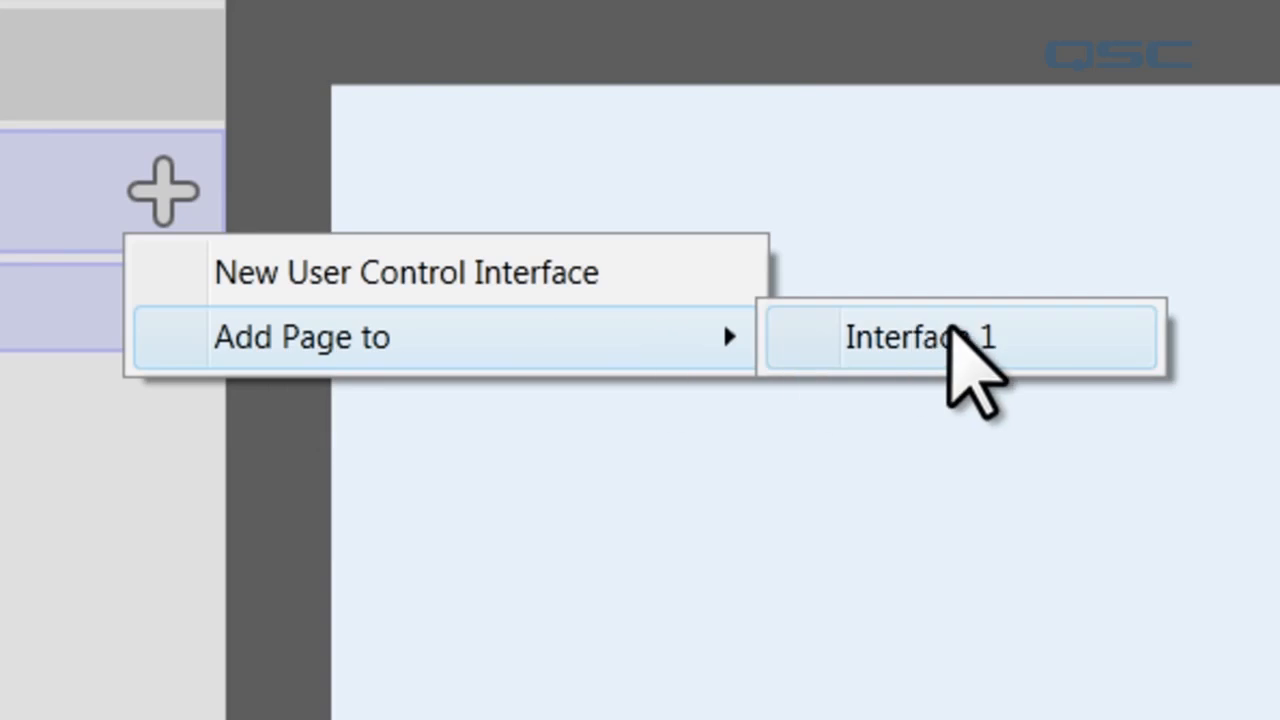
click(945, 340)
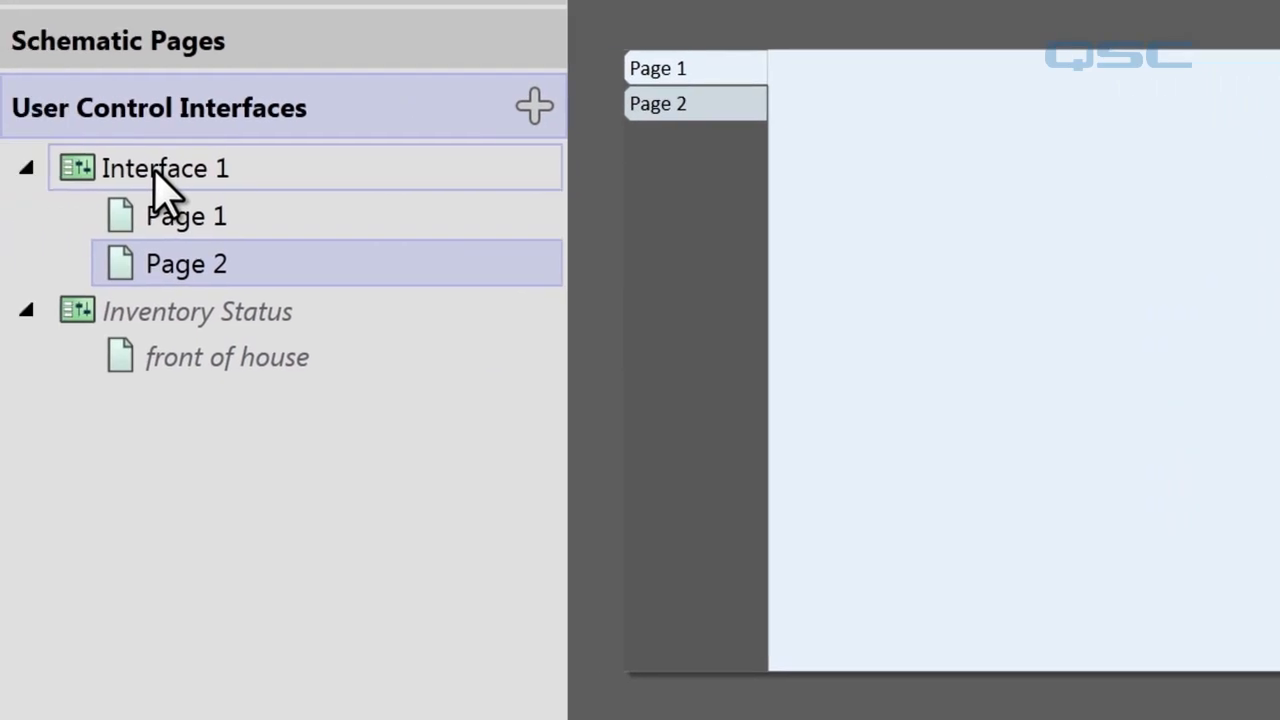
Step: Try the Bottom, Right and Top page tab placements on Interface 1, finishing with Left
click(155, 172)
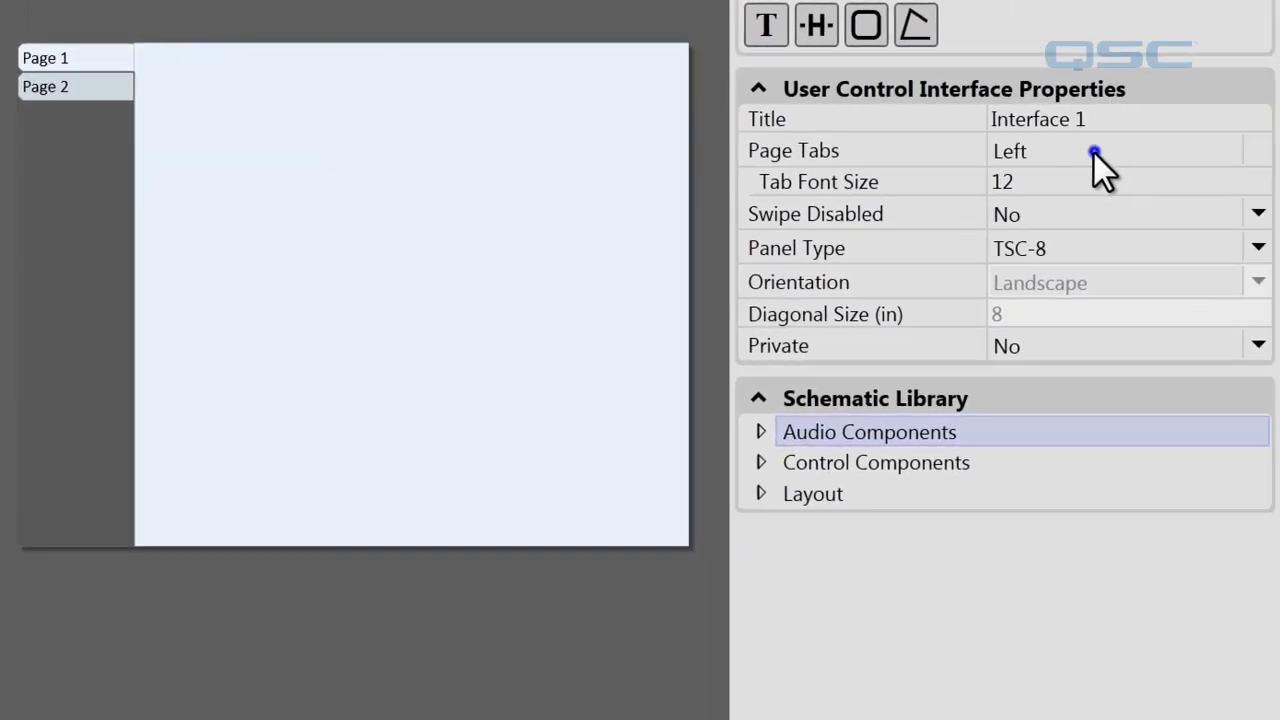
click(1094, 152)
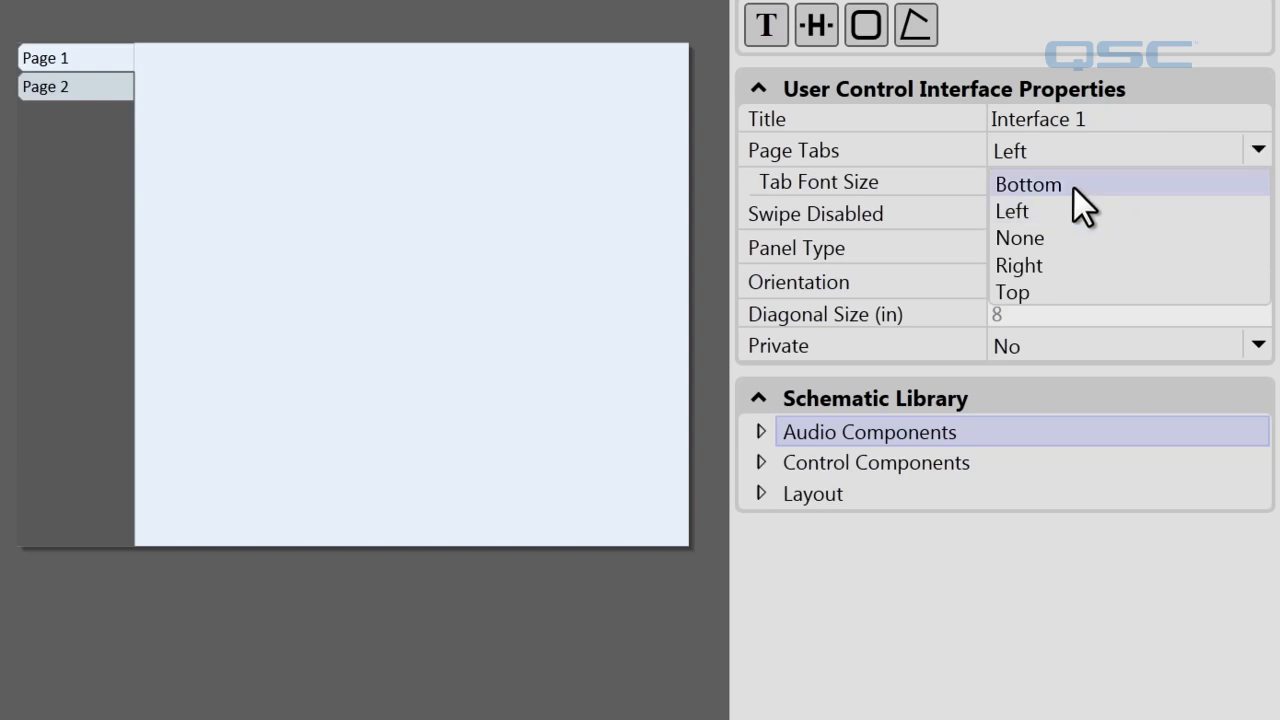
click(1074, 188)
click(1062, 152)
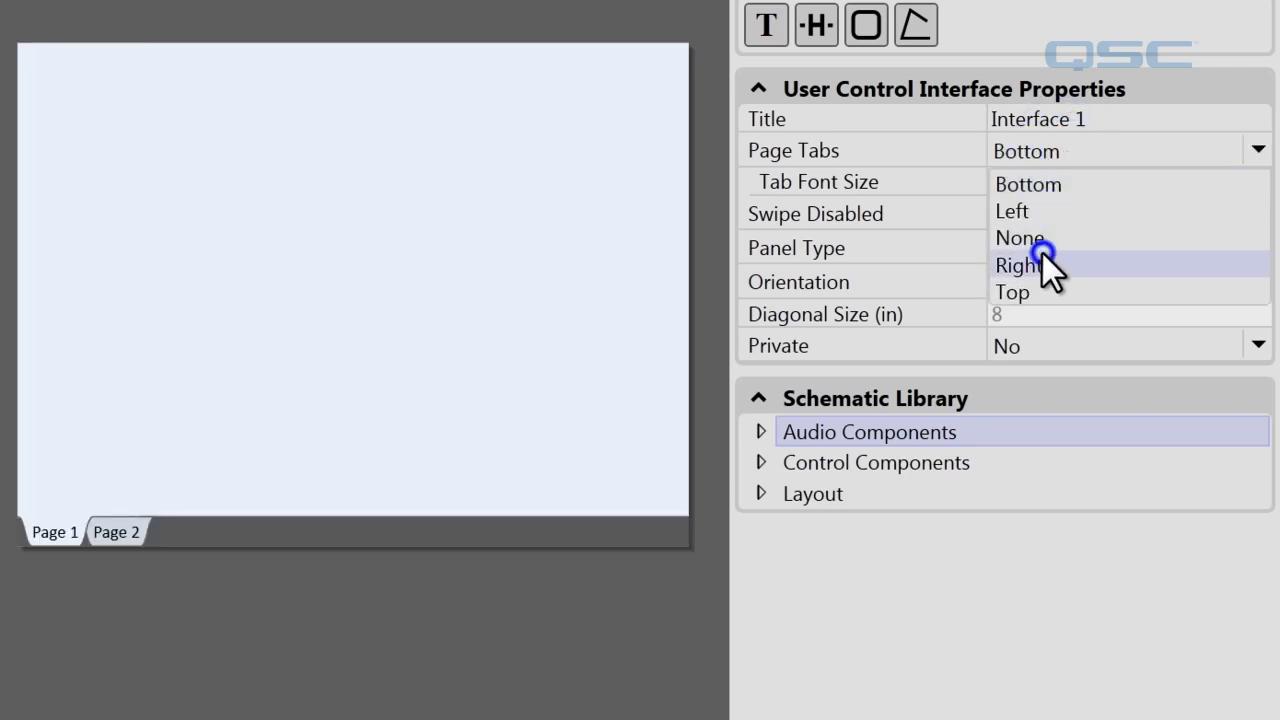
click(1042, 258)
click(1057, 150)
click(1052, 294)
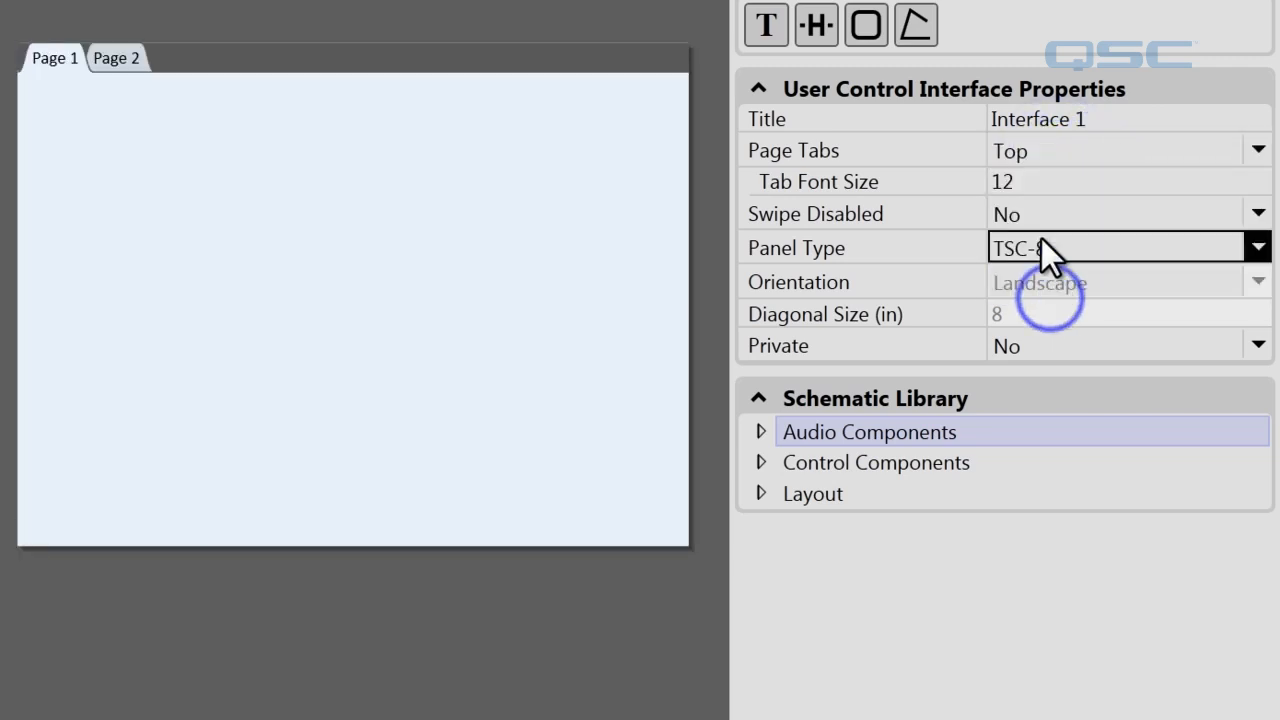
click(1046, 152)
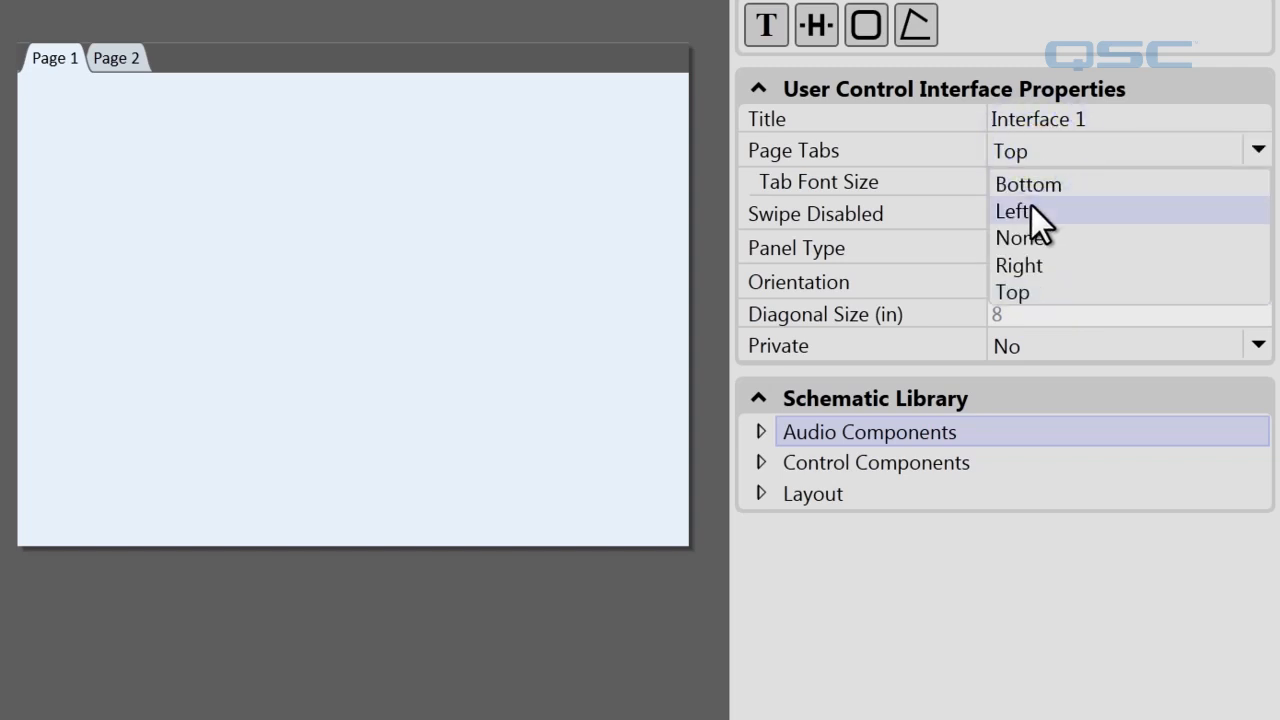
click(1031, 210)
Step: Set Interface 1's tab font size to 20 and its page tabs to None
click(1040, 180)
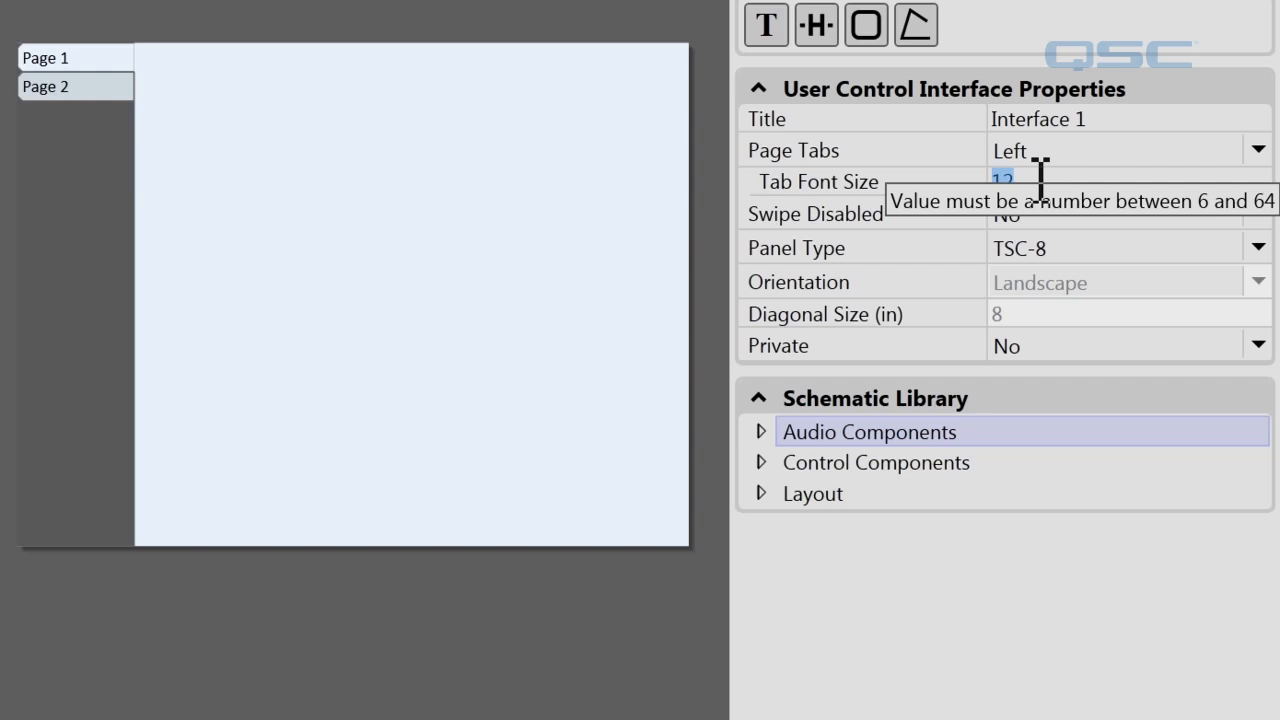
text(20)
key(Return)
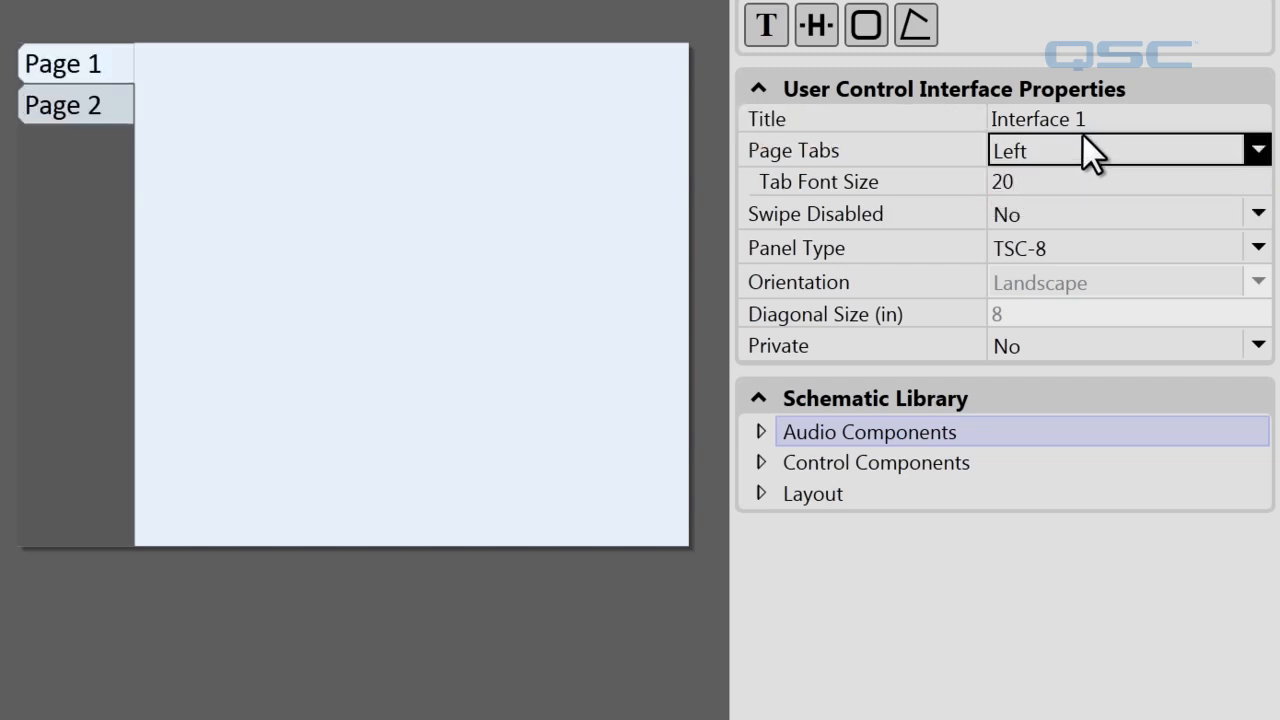
click(1070, 146)
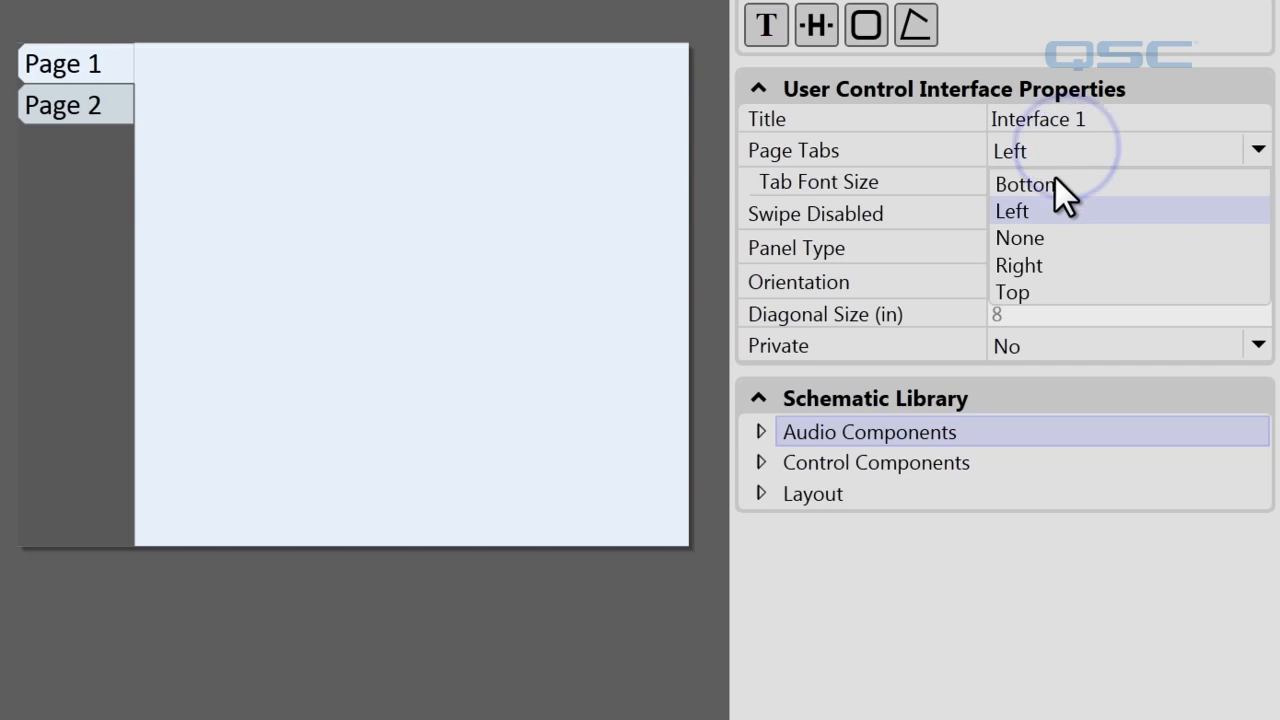
click(1043, 242)
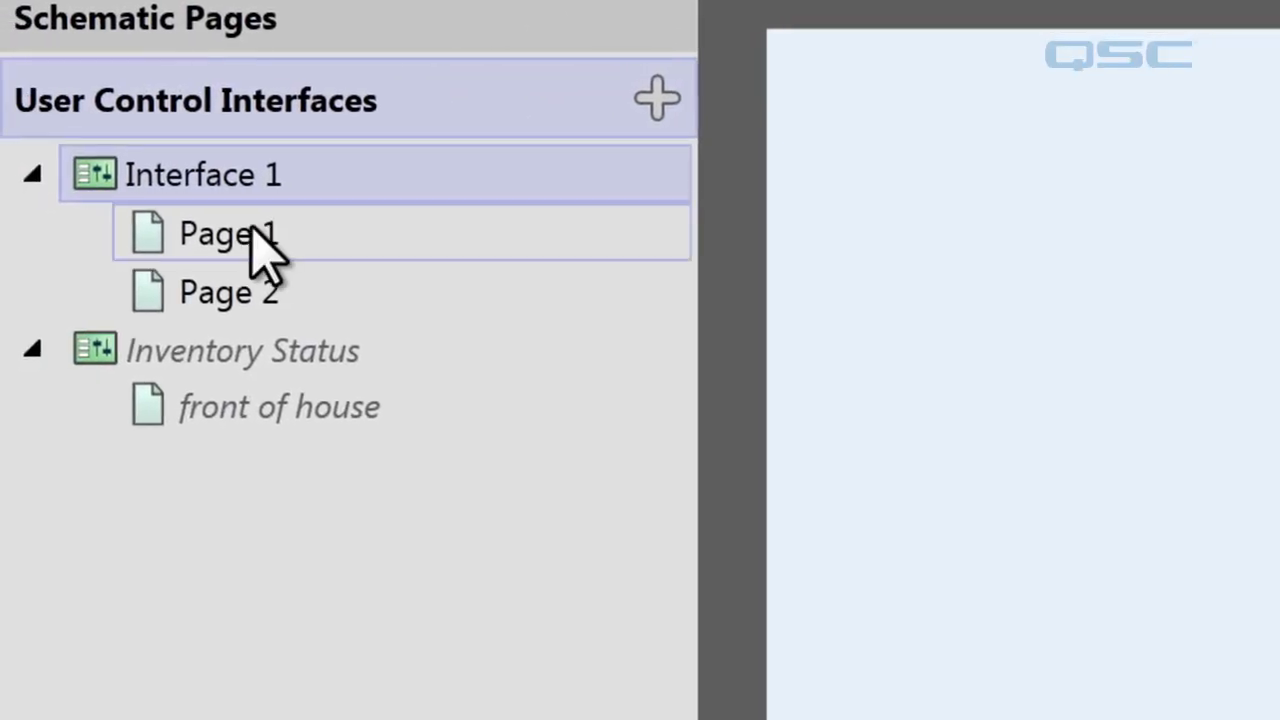
Step: Place navigation buttons for Page 1 and Page 2 side by side near the upper edge of the interface page
click(131, 241)
drag(157, 242, 861, 142)
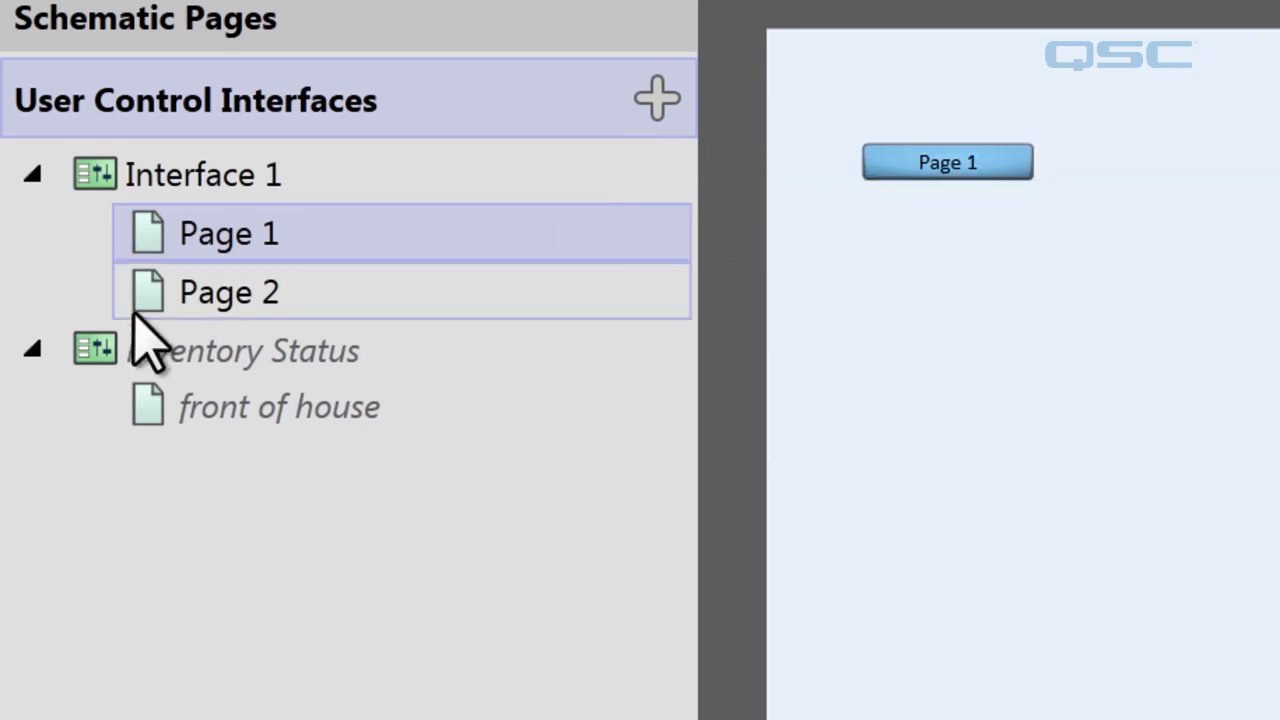
drag(169, 297, 1094, 160)
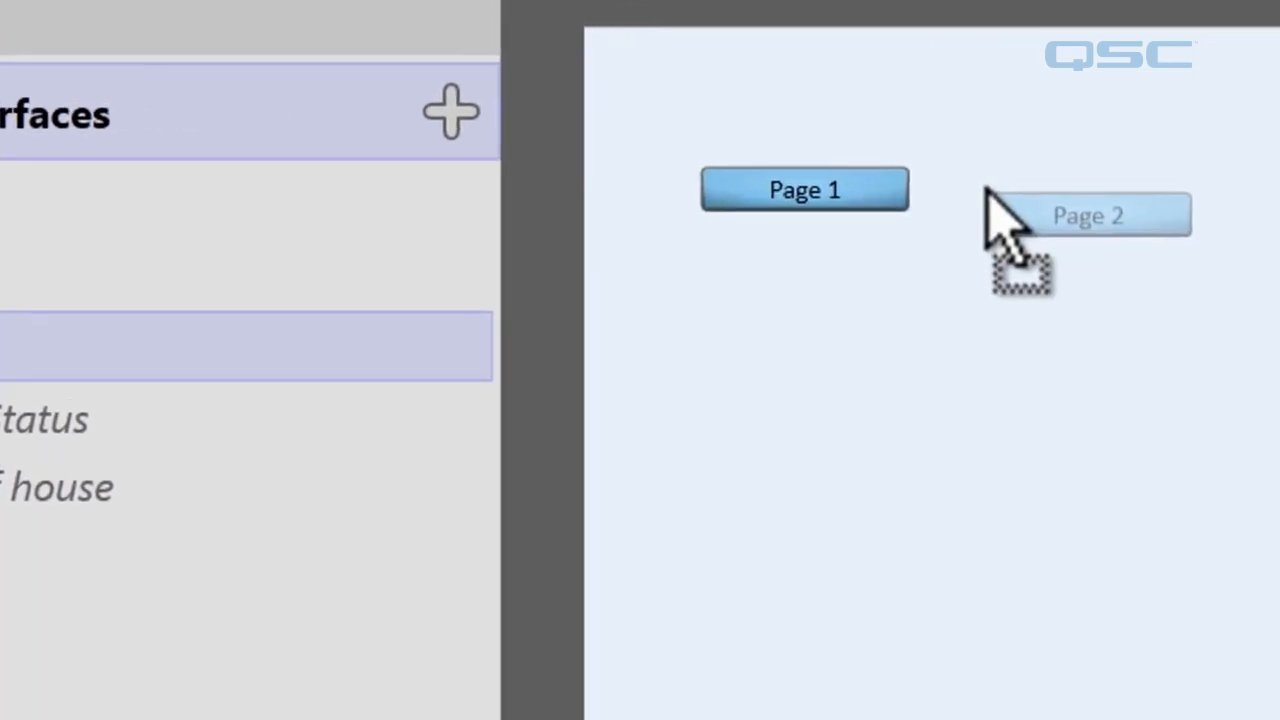
mouse_move(988, 190)
mouse_down()
mouse_move(994, 161)
mouse_move(986, 172)
mouse_up()
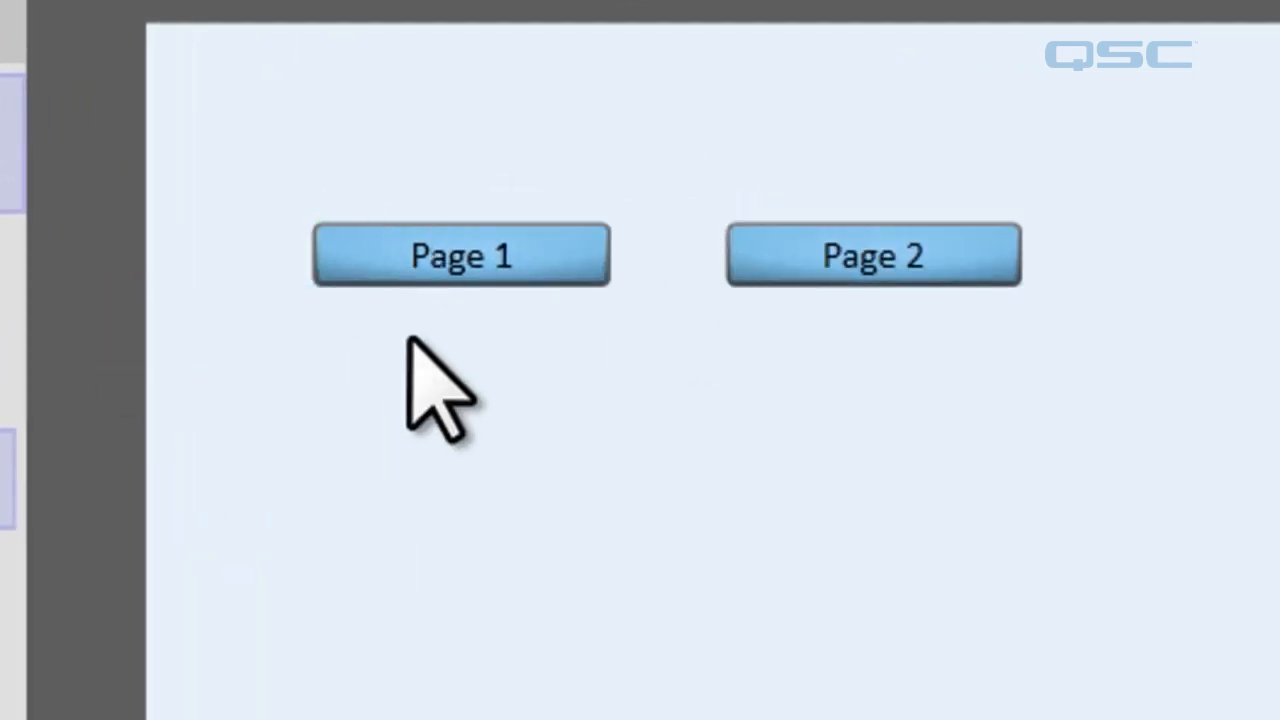
click(500, 257)
drag(497, 257, 537, 258)
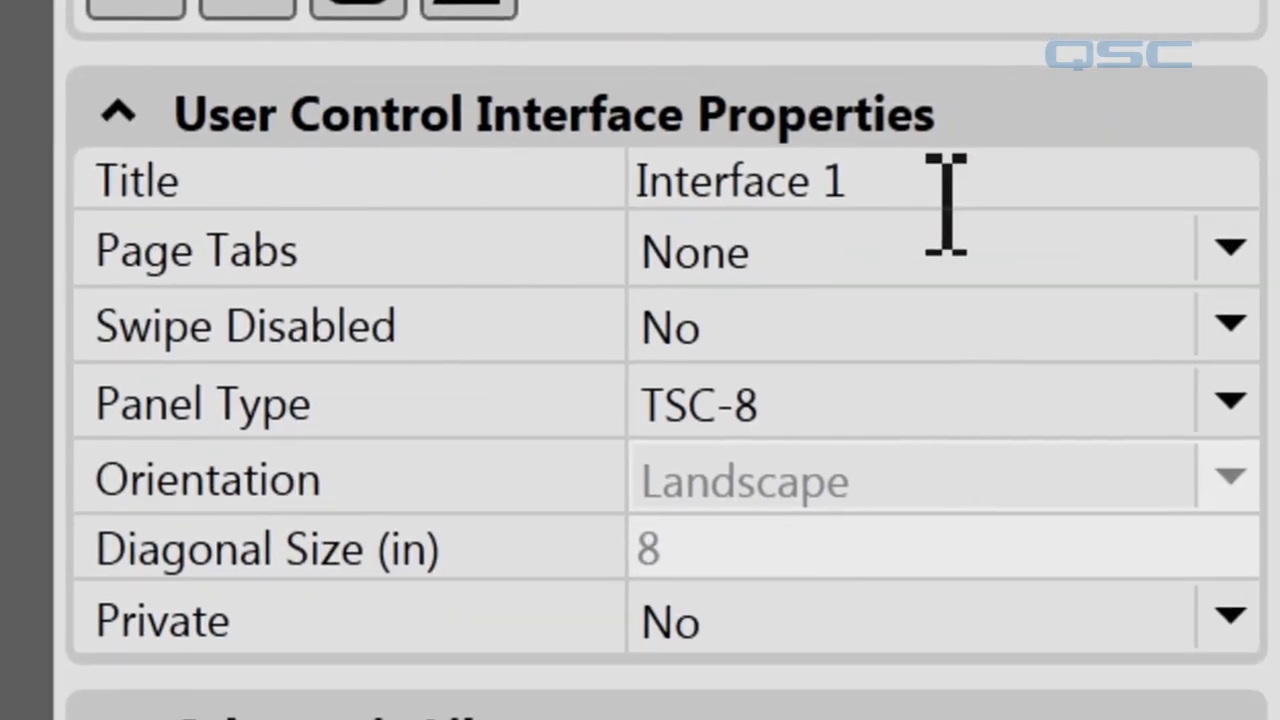
Step: Title the interface "My UCI" and set Swipe Disabled to Yes
click(920, 192)
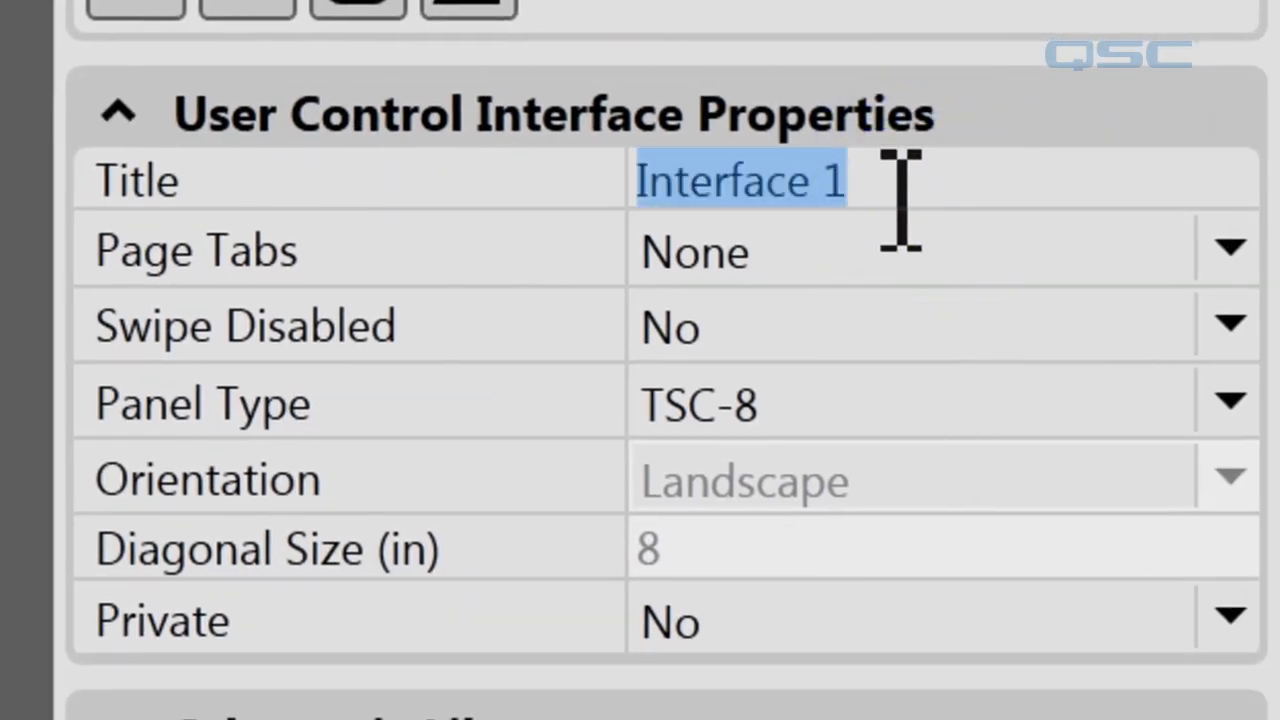
text(My)
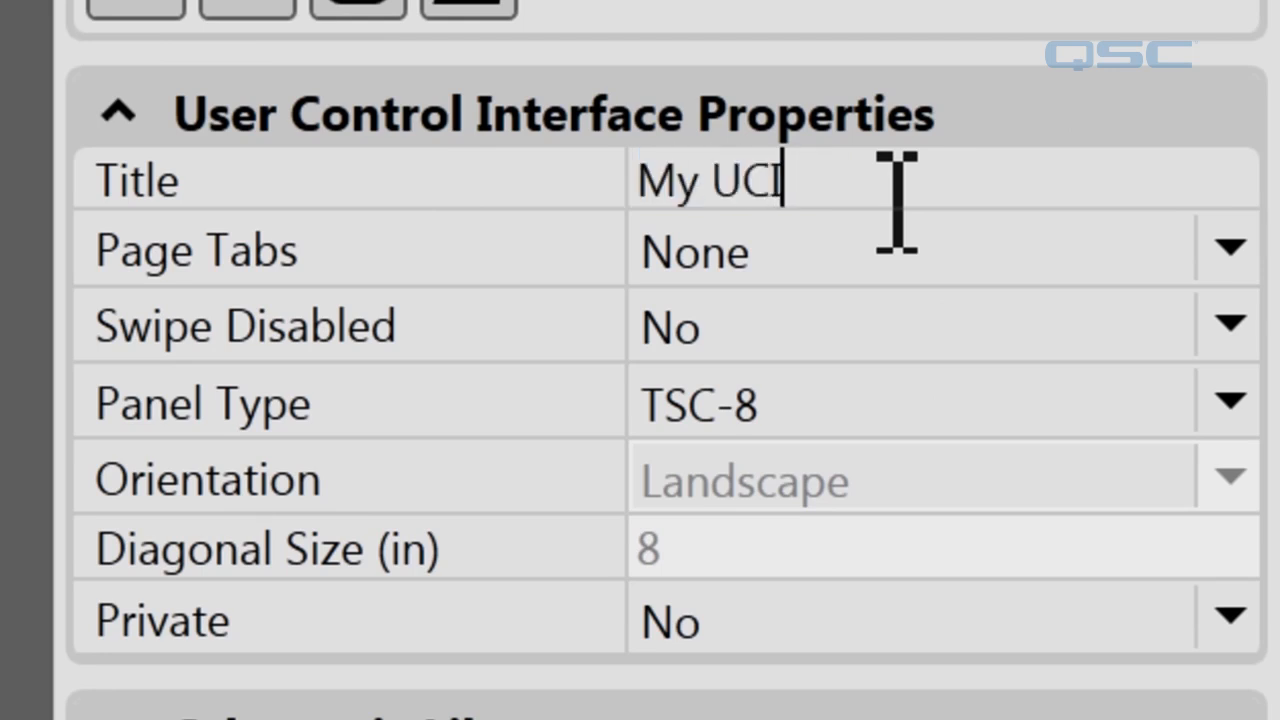
text( UCI)
click(866, 314)
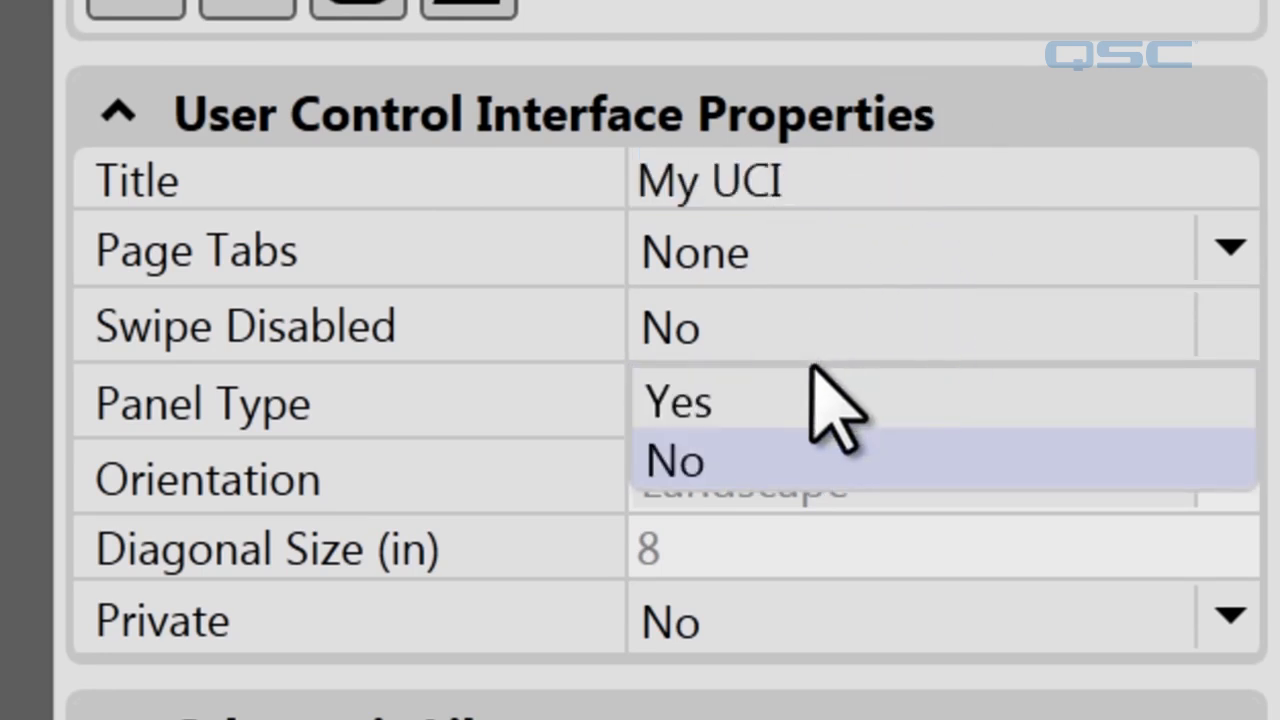
click(770, 400)
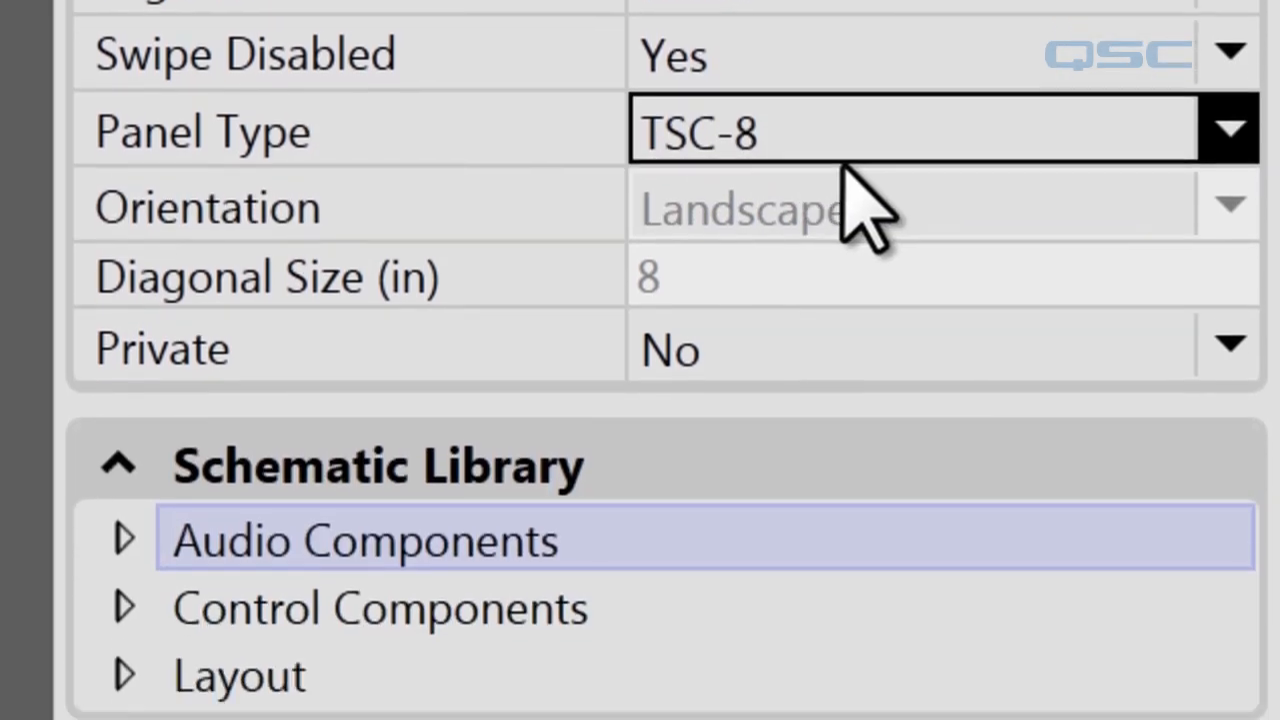
Step: Try the panel types Generic 4:3, iPhone, TSC-3, TSC-8, iPad and Generic 16:9 on the interface
click(840, 385)
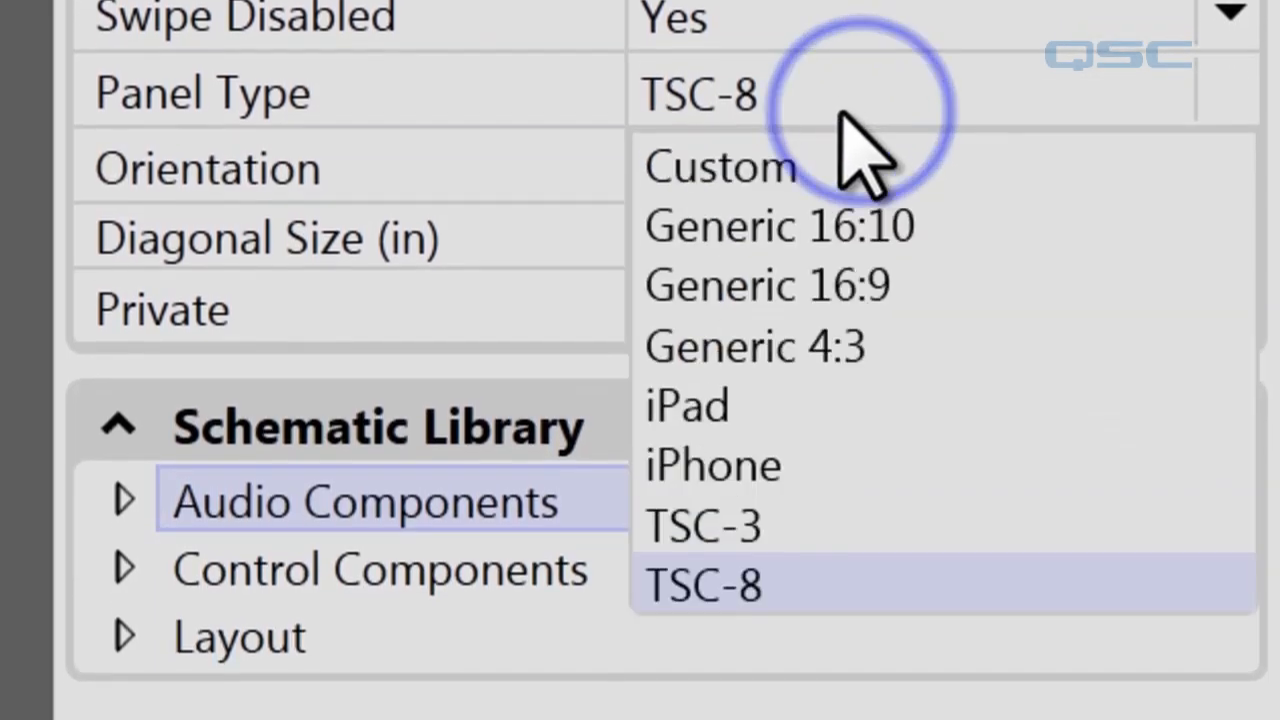
click(757, 350)
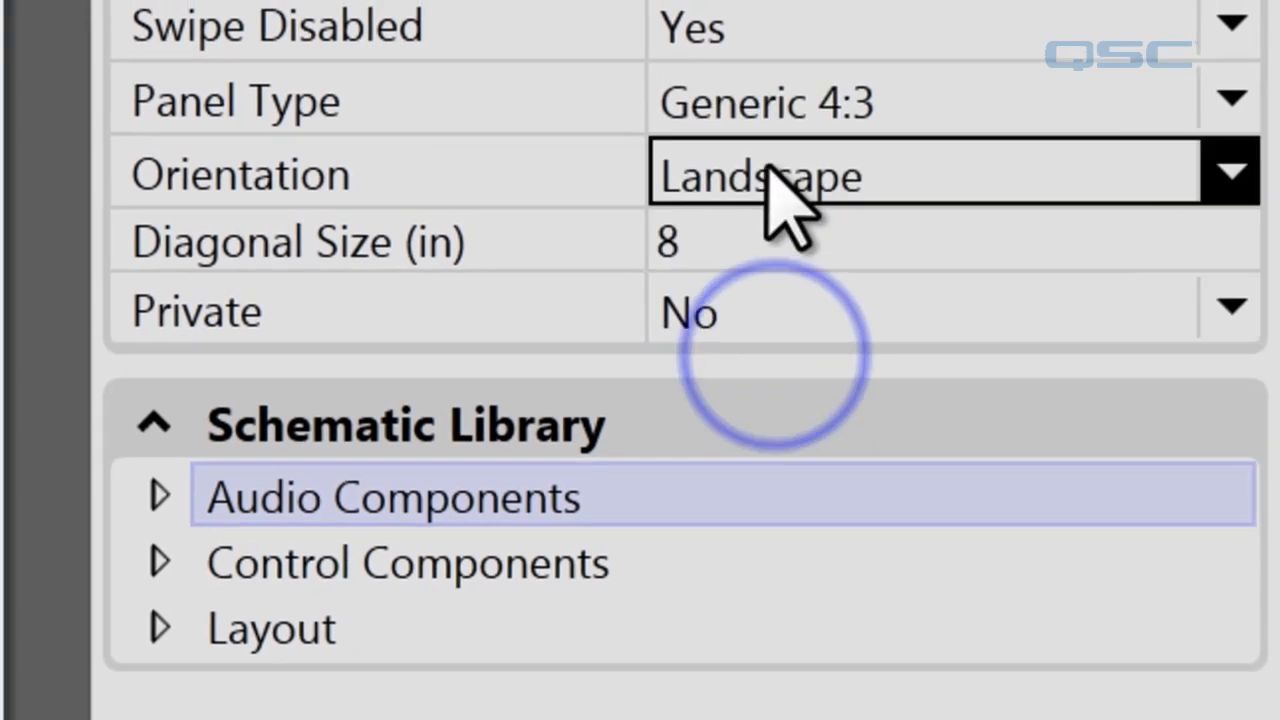
click(755, 93)
click(775, 465)
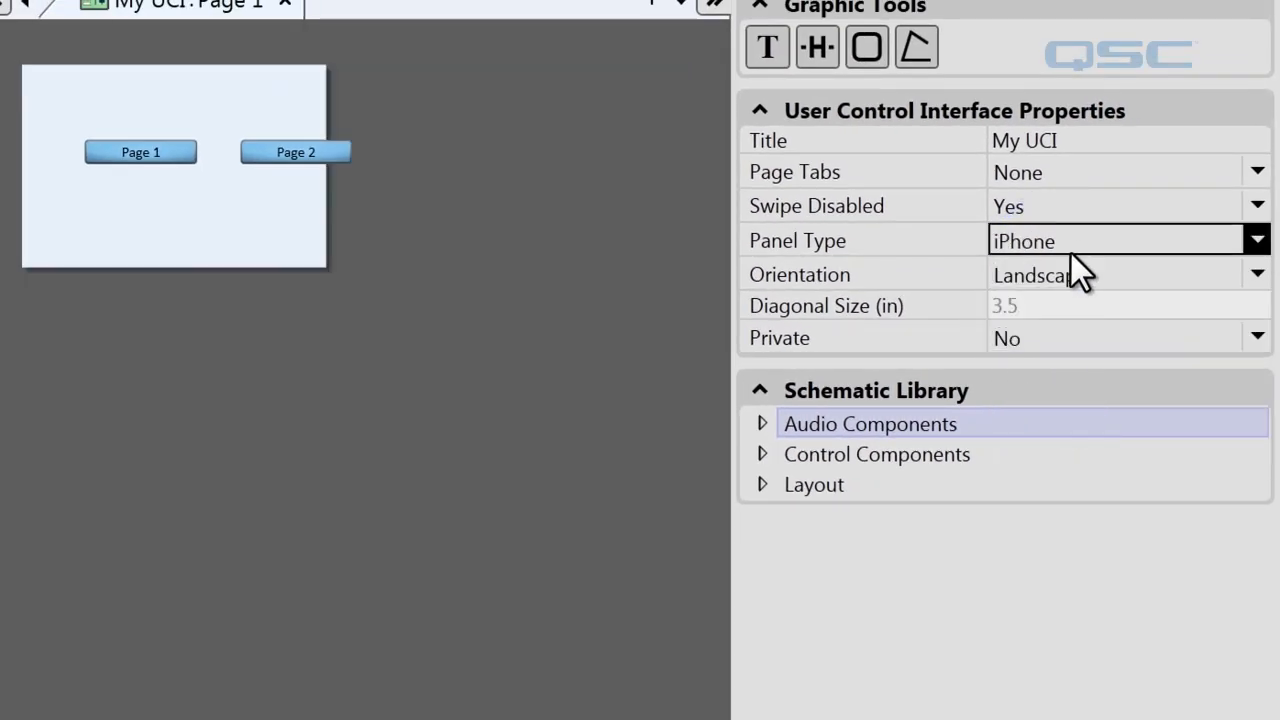
click(1065, 252)
click(1040, 433)
click(1079, 247)
click(1047, 457)
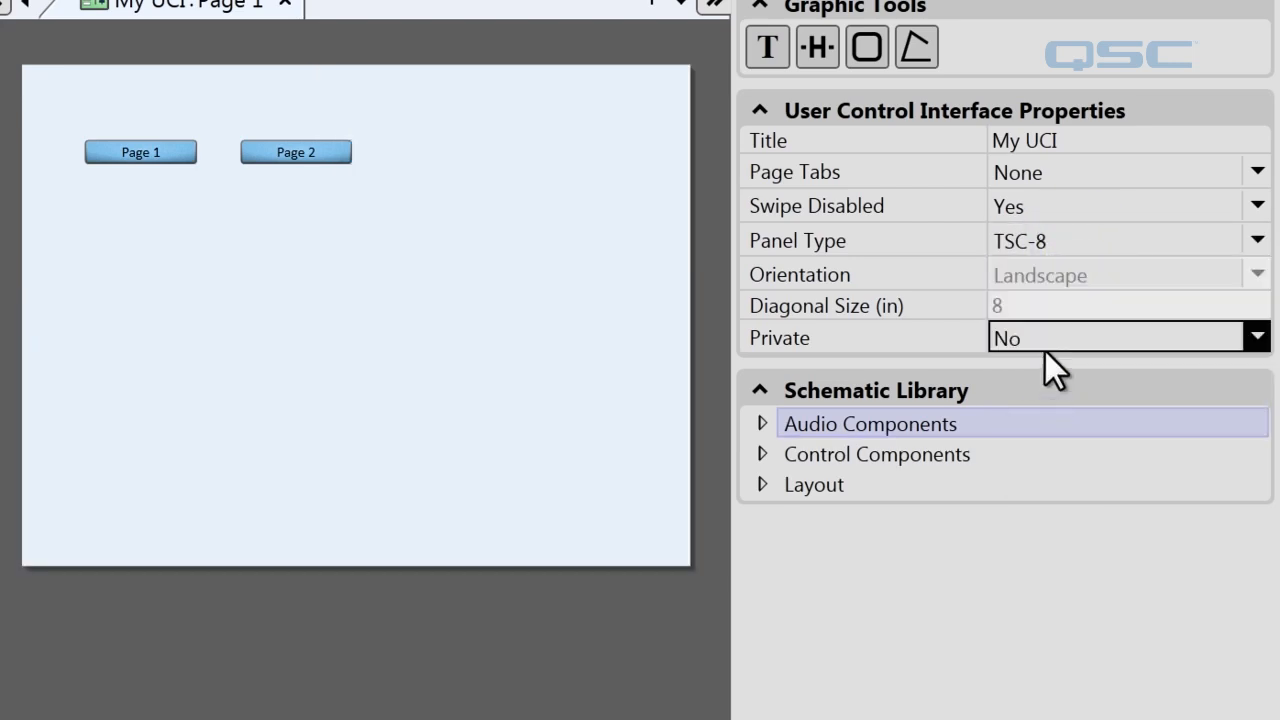
click(1057, 243)
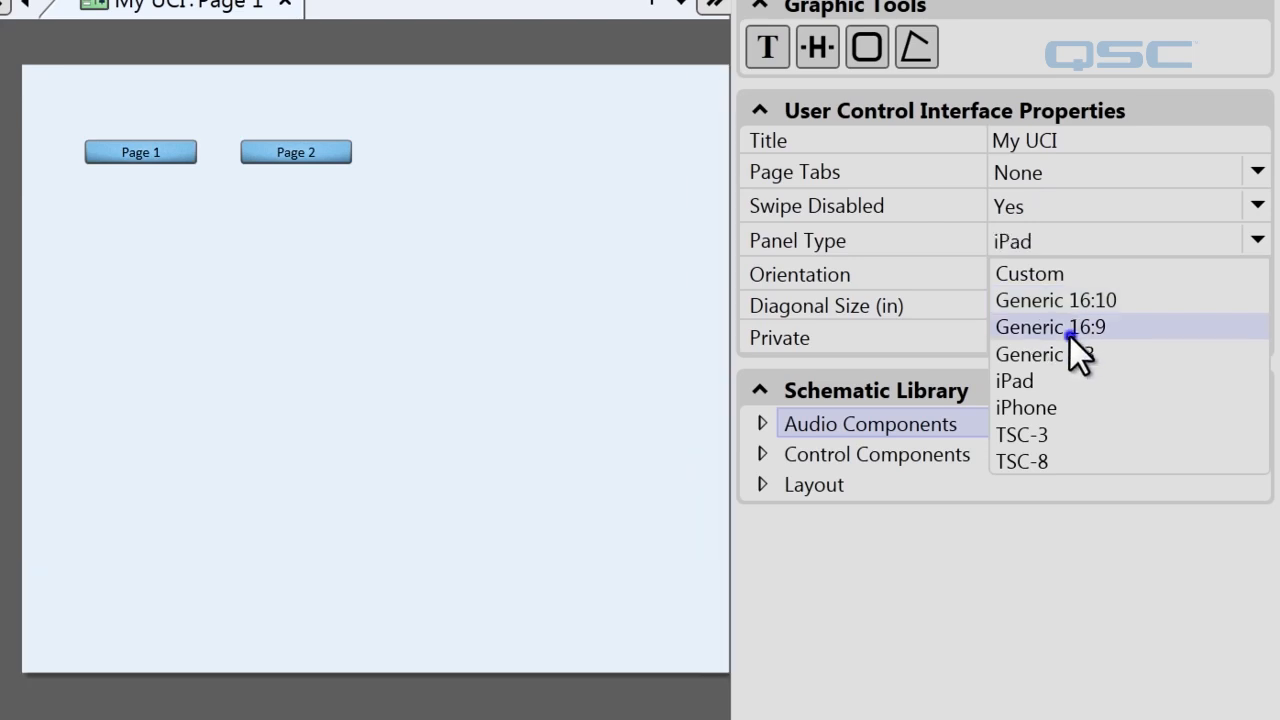
click(1067, 330)
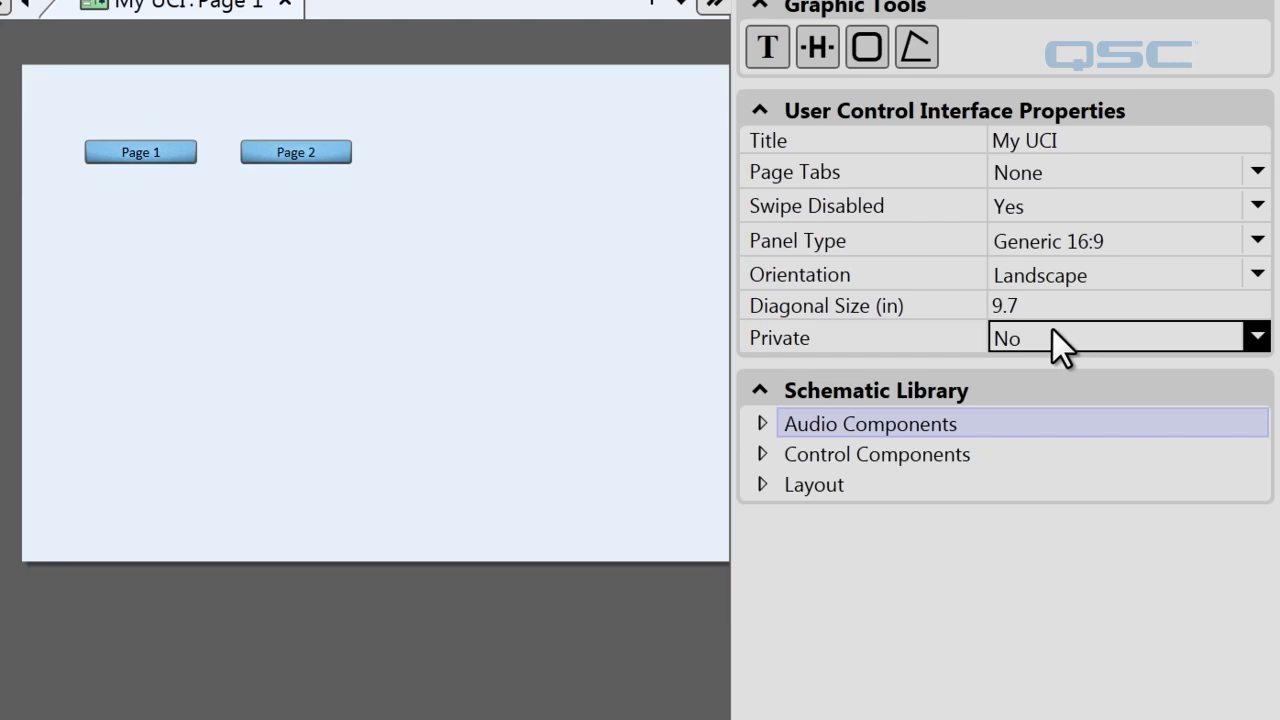
Step: Set the interface's panel type to iPhone
click(1066, 244)
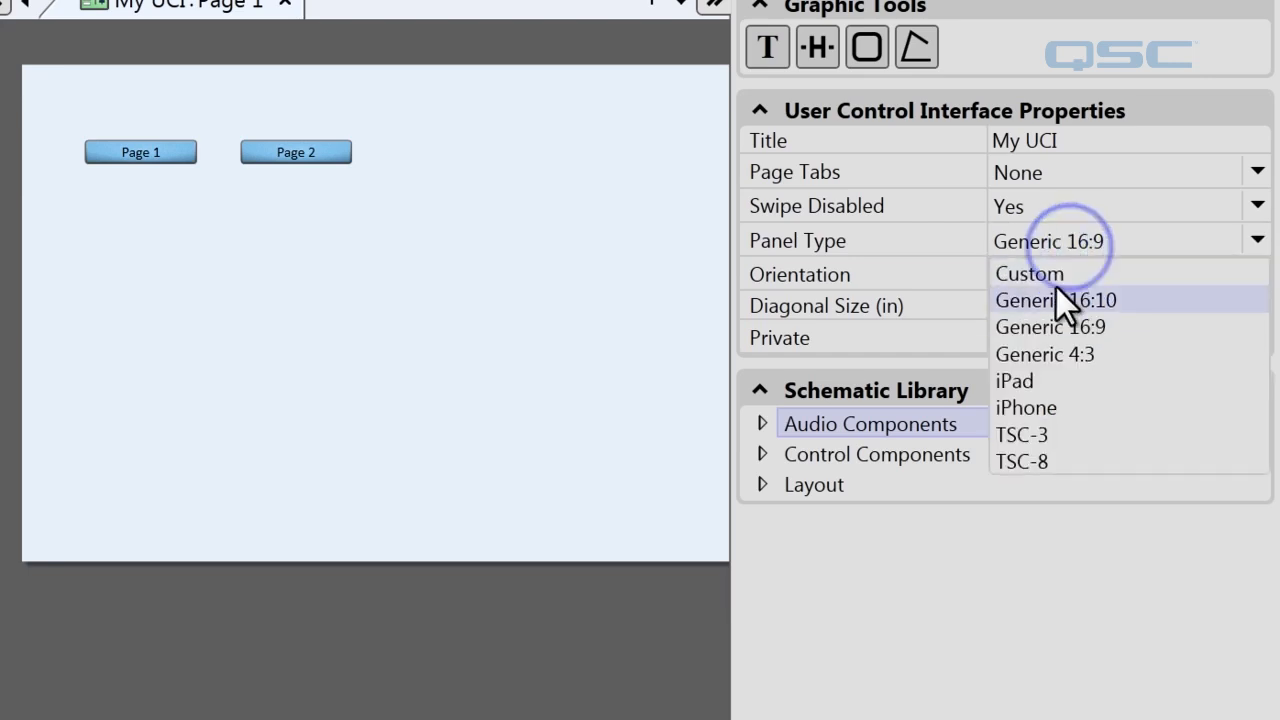
click(1036, 410)
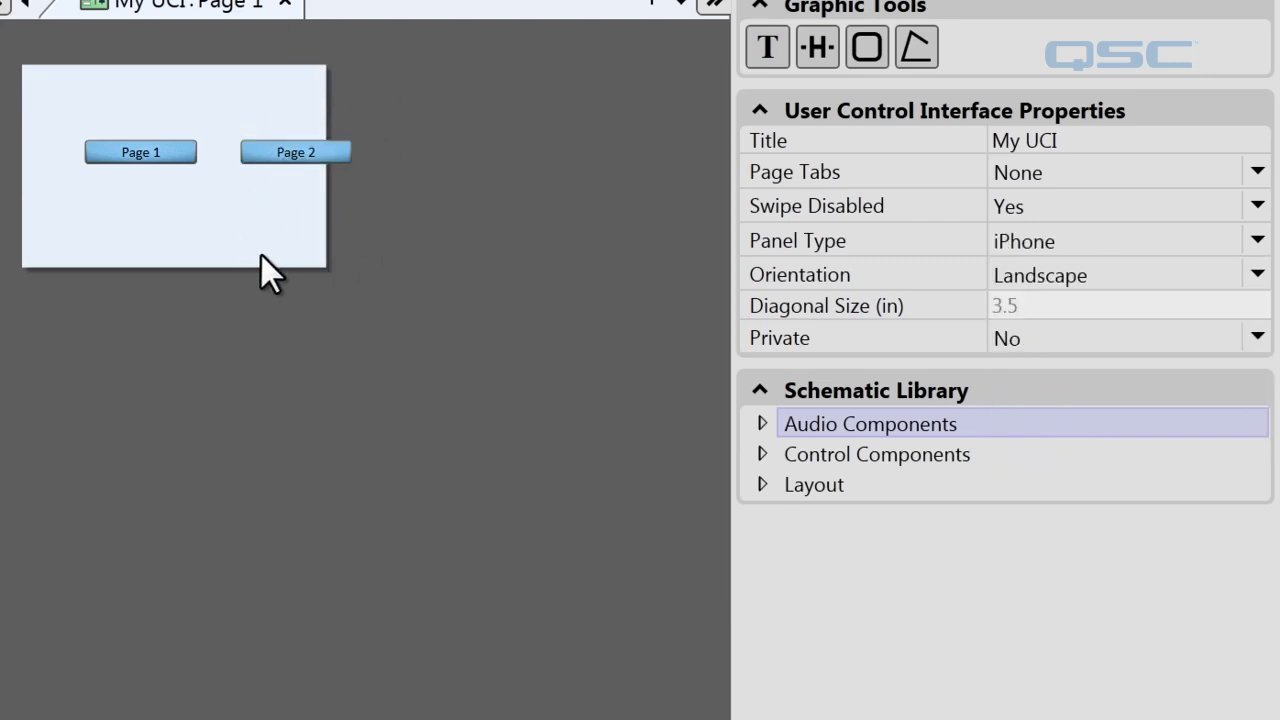
Step: Try the TSC-8 panel type, switch the interface's panel type to Custom, and review its orientation options
click(1043, 243)
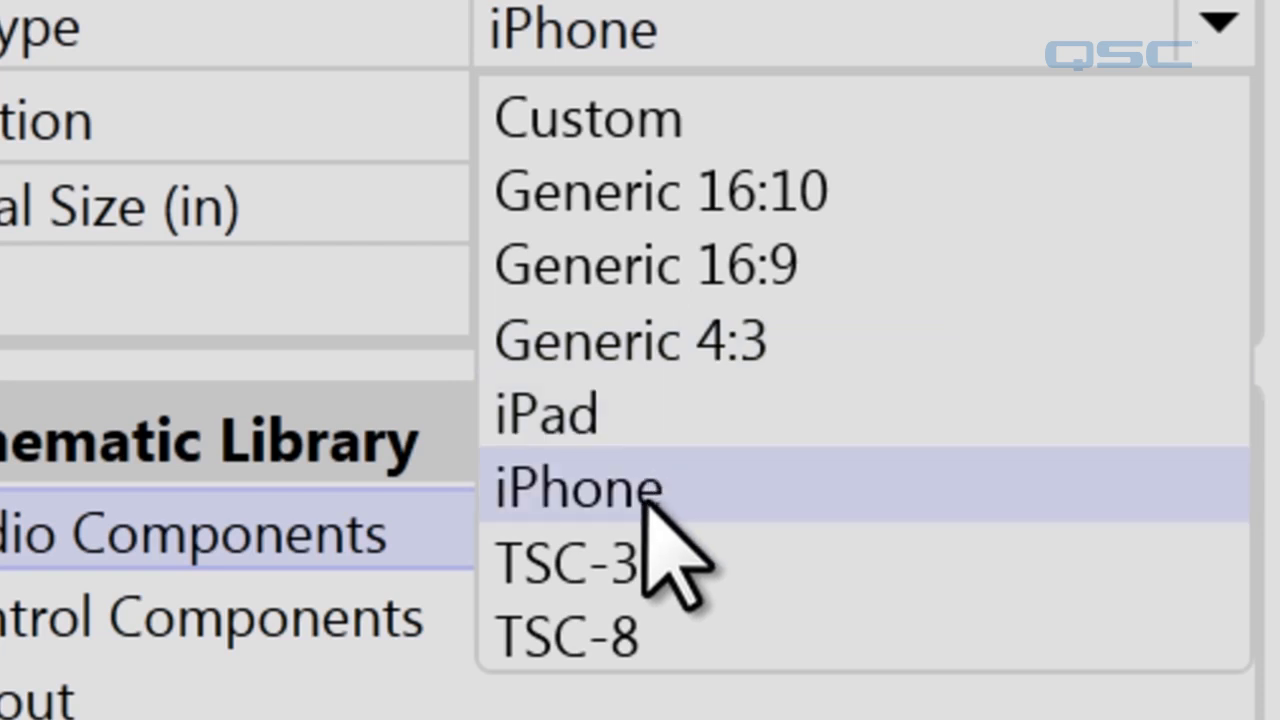
click(640, 640)
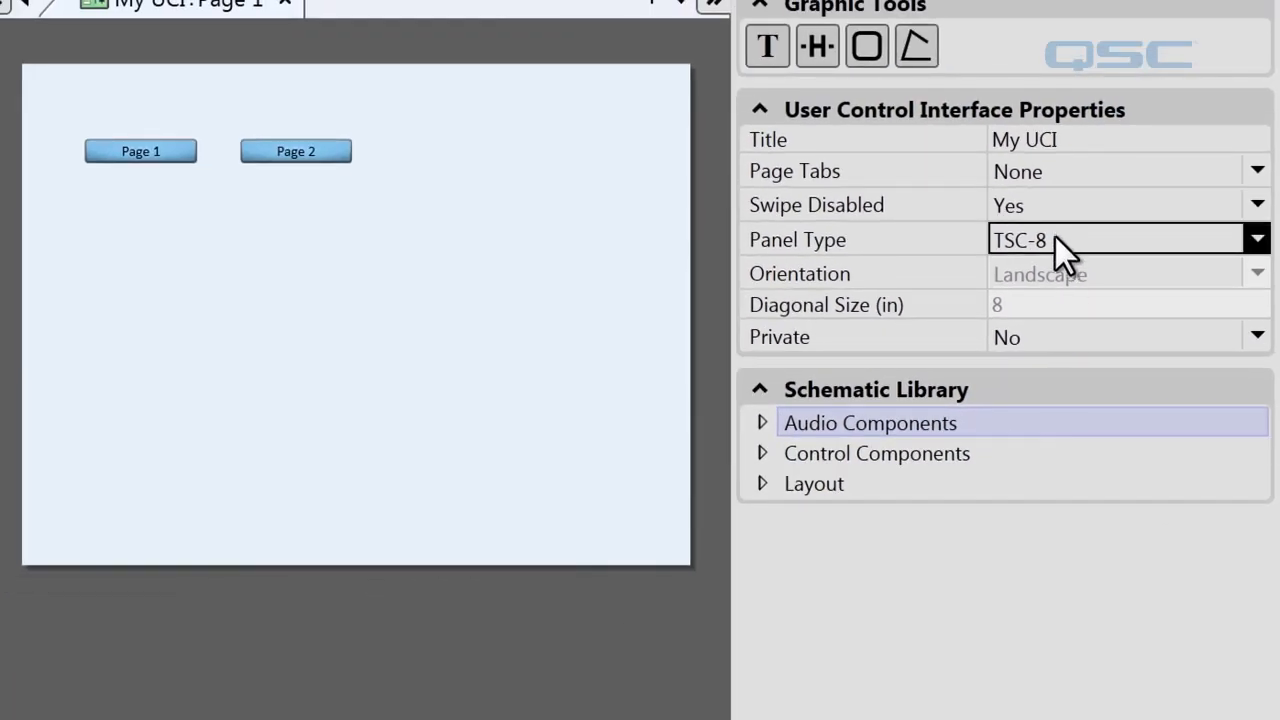
click(1055, 240)
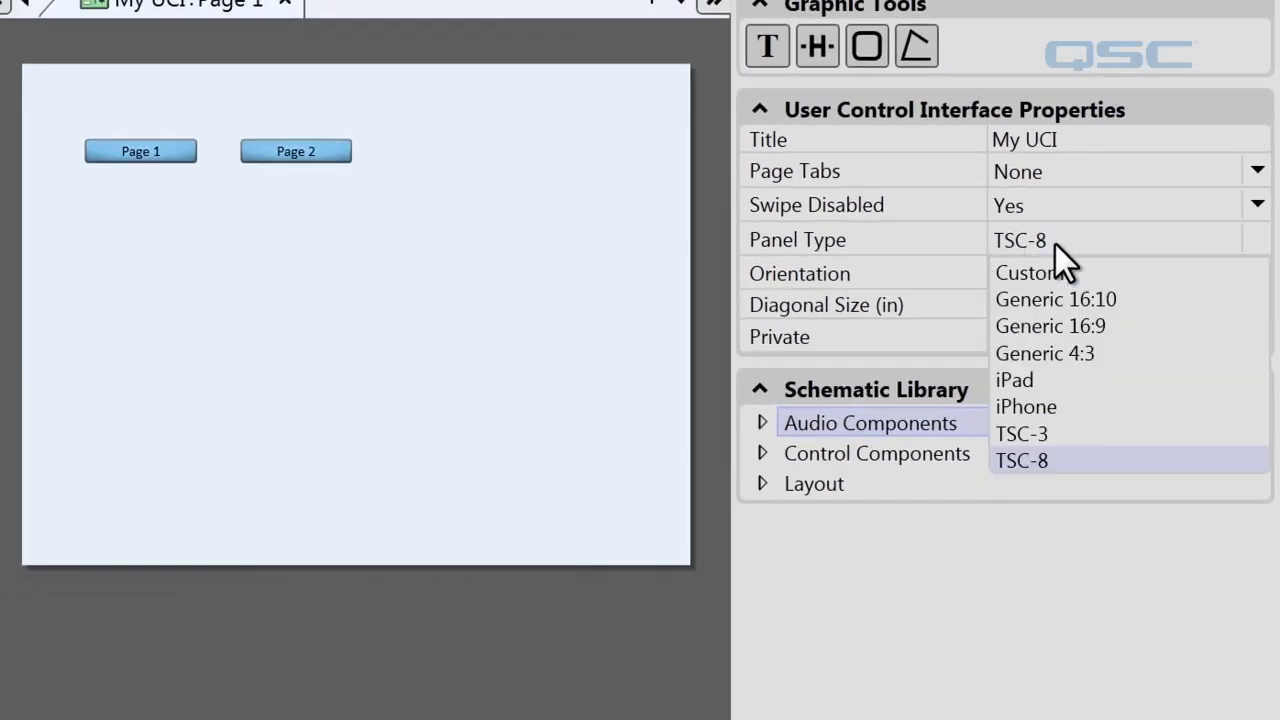
click(1041, 276)
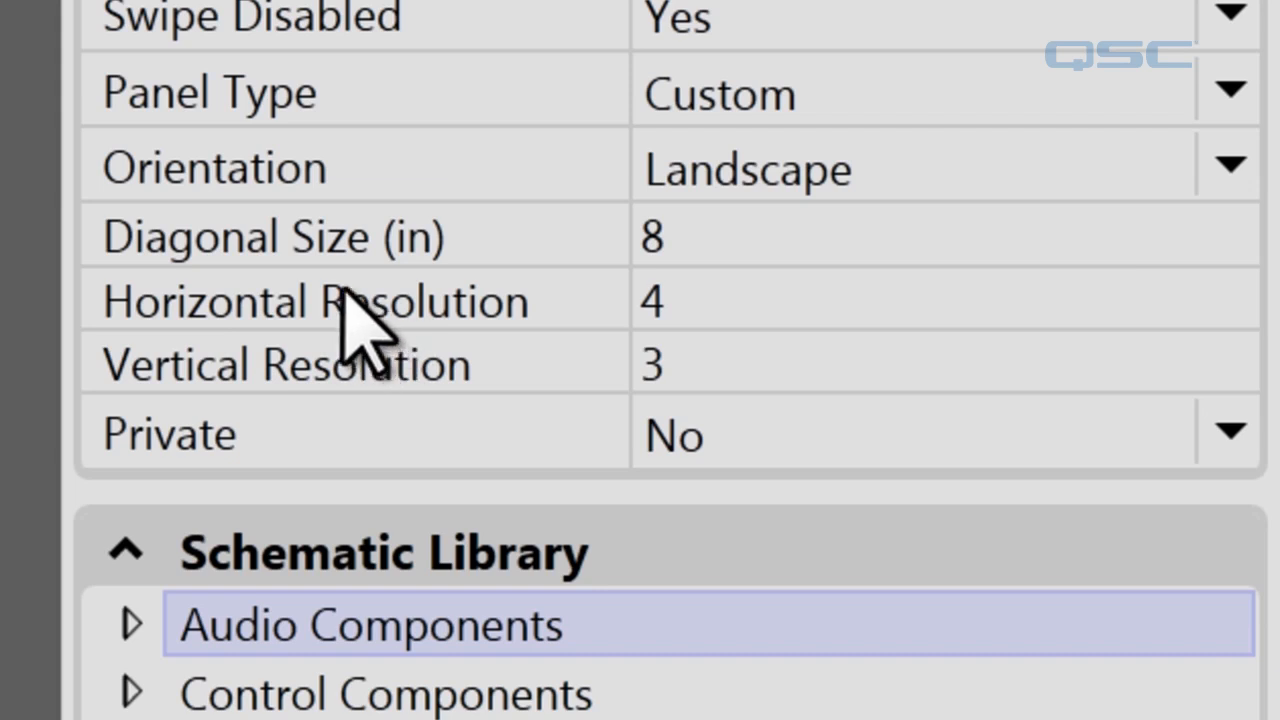
click(792, 162)
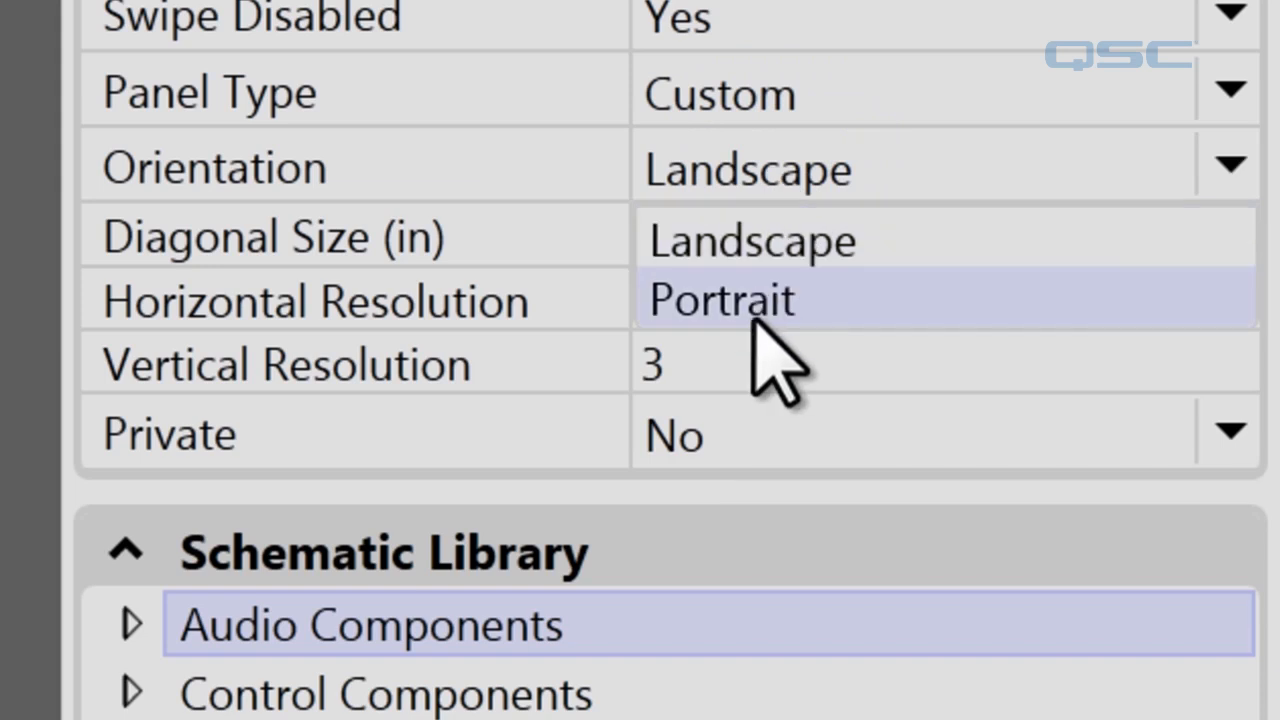
click(738, 420)
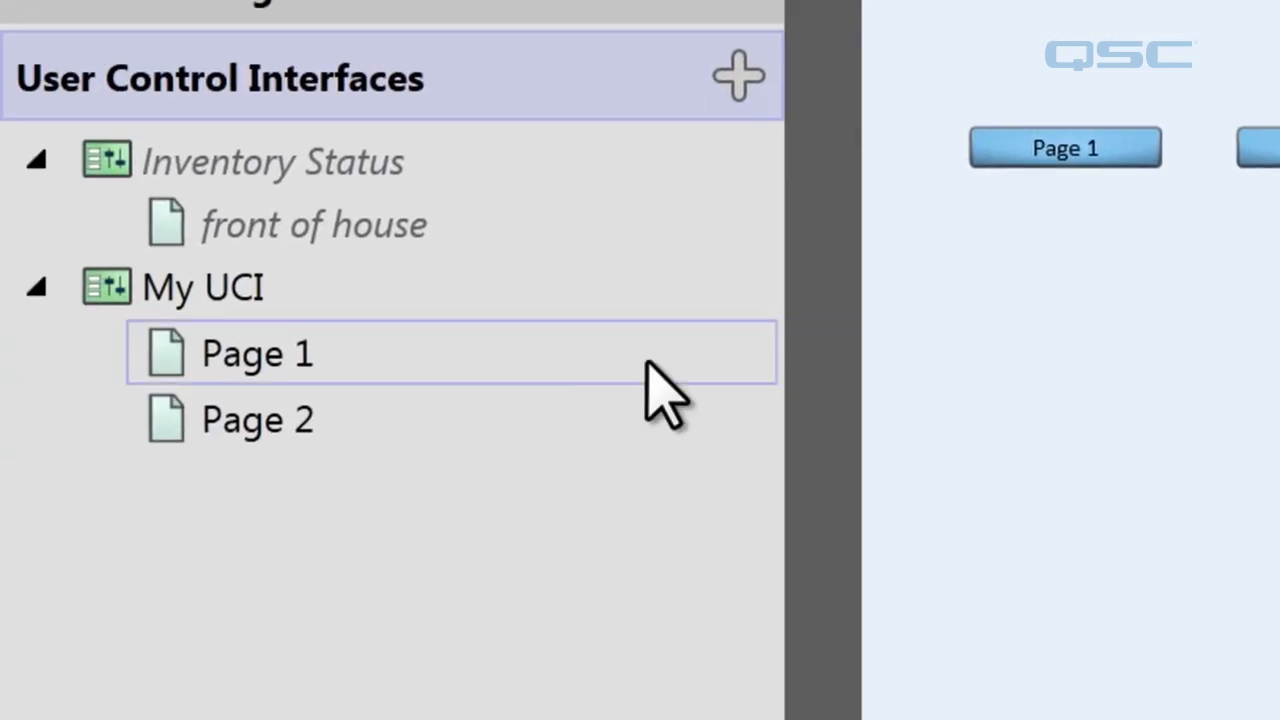
Step: Change the title of Page 1 to "Audio Control" and set the page's fill to black
click(312, 367)
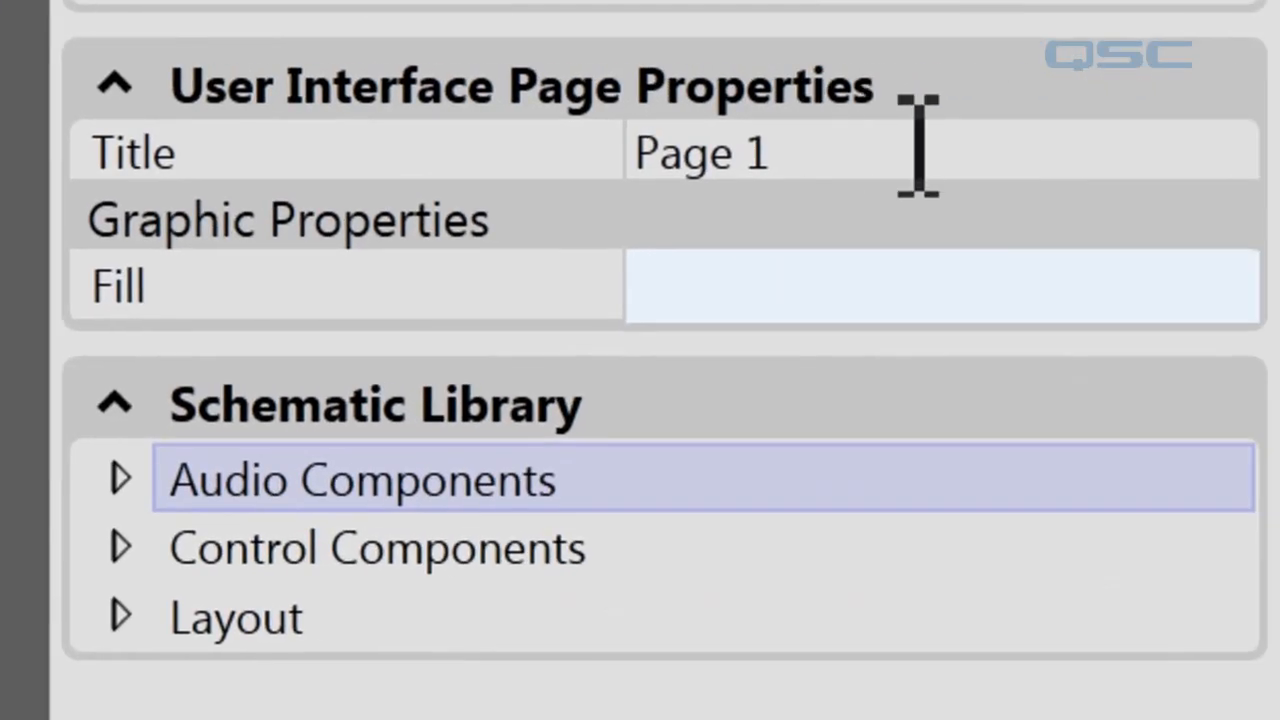
click(905, 145)
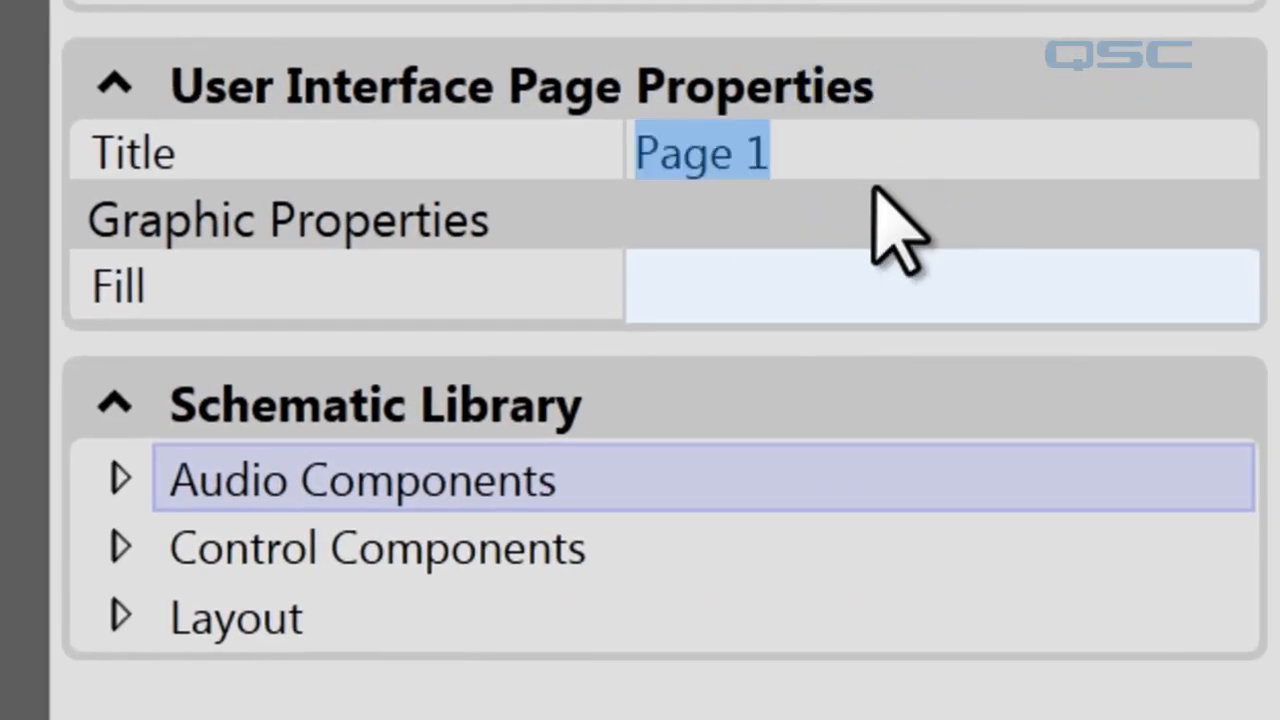
text(Audio)
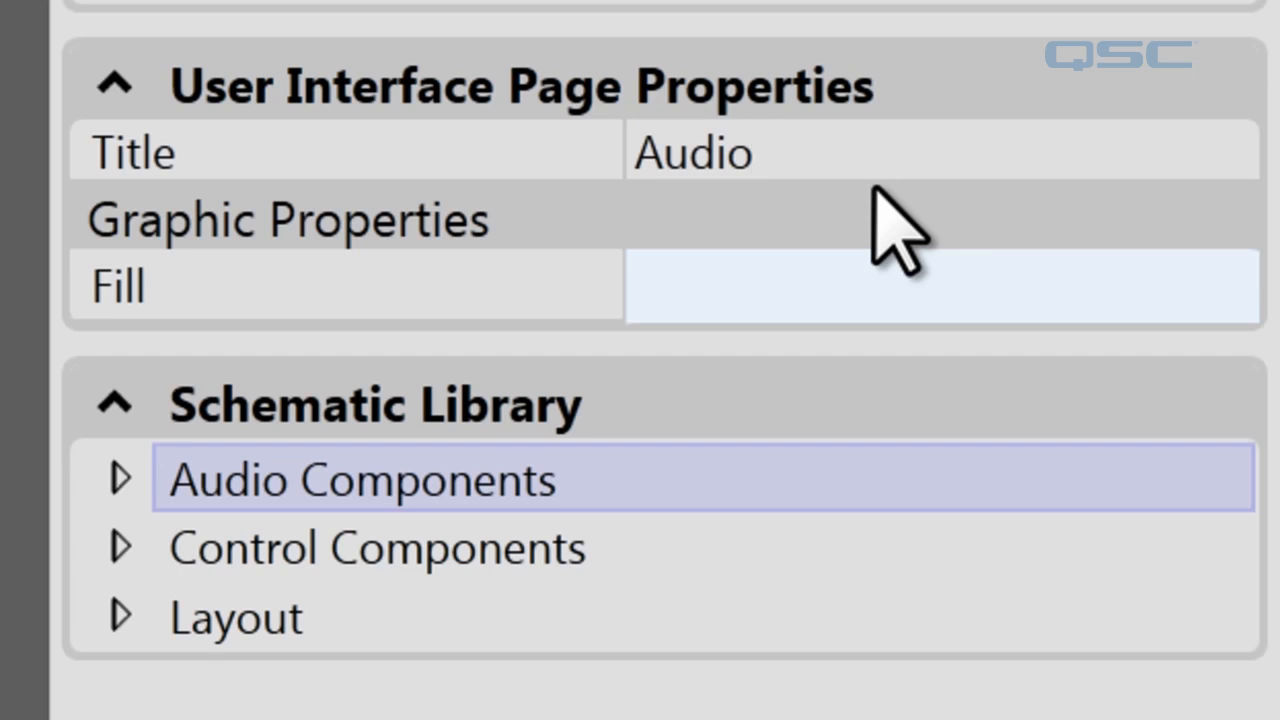
click(845, 290)
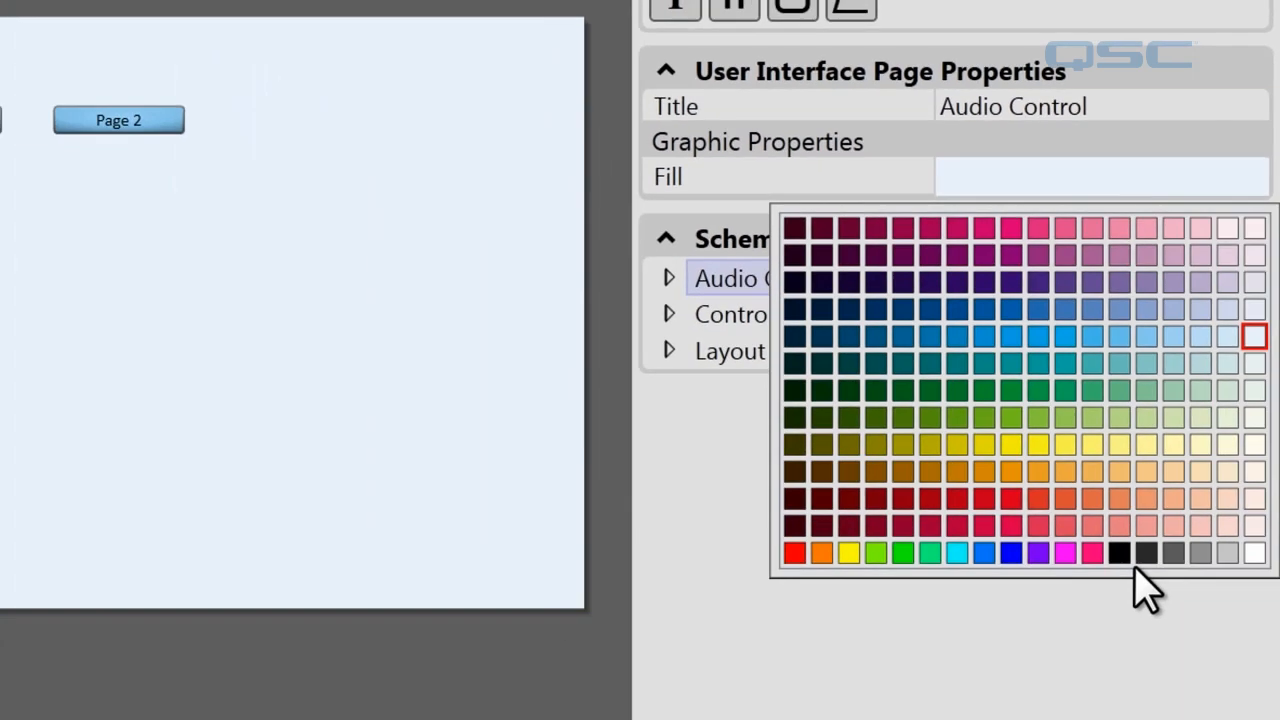
click(1148, 482)
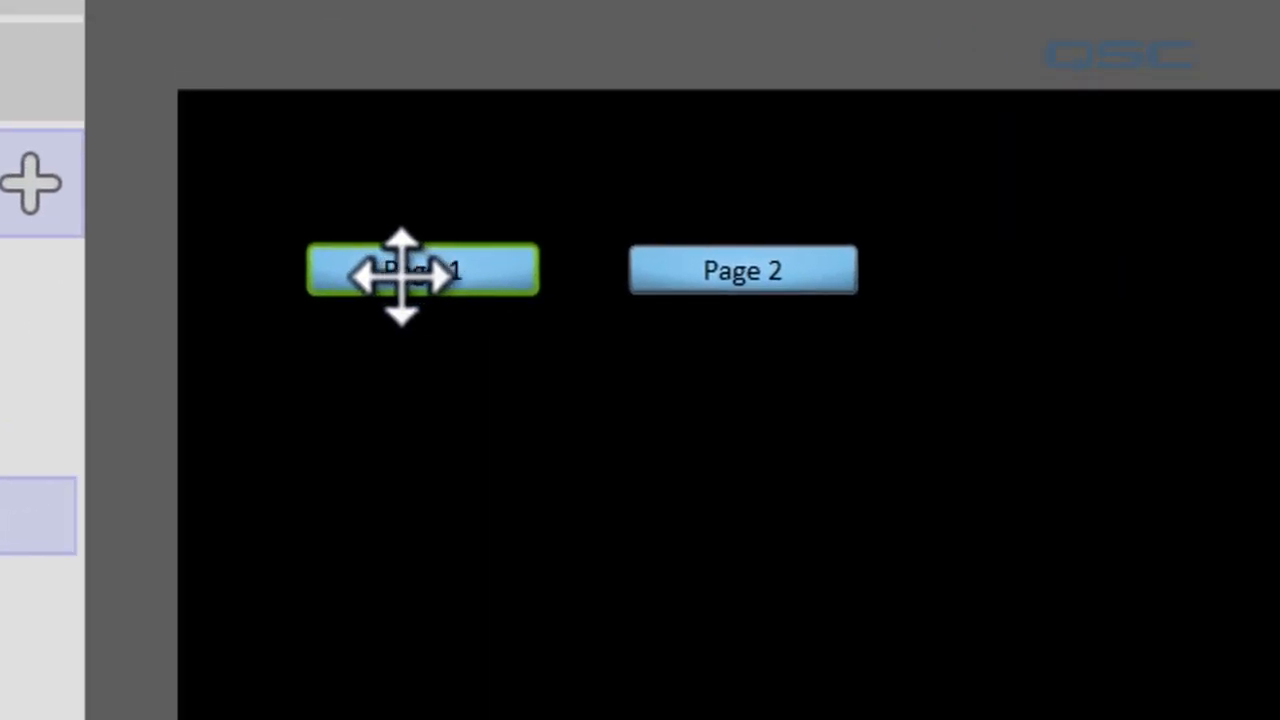
Step: Relabel the Page 1 navigation button as "Audio Control"
click(1251, 173)
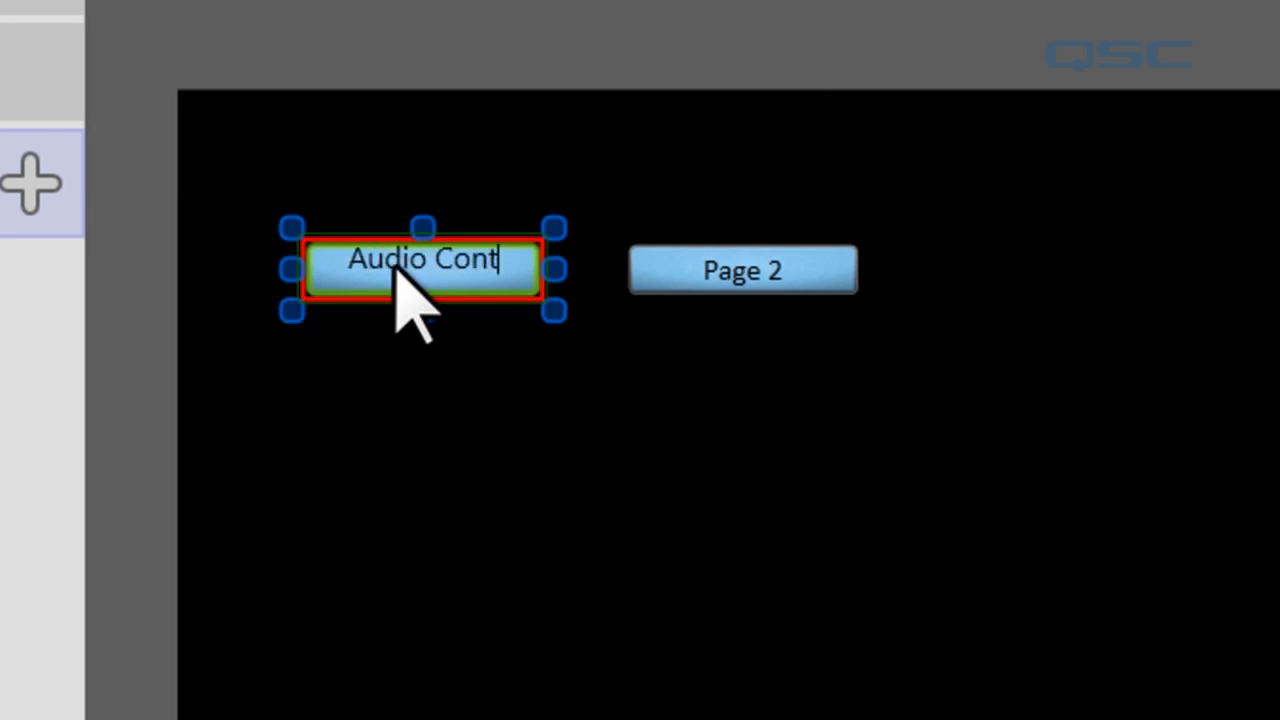
key(Return)
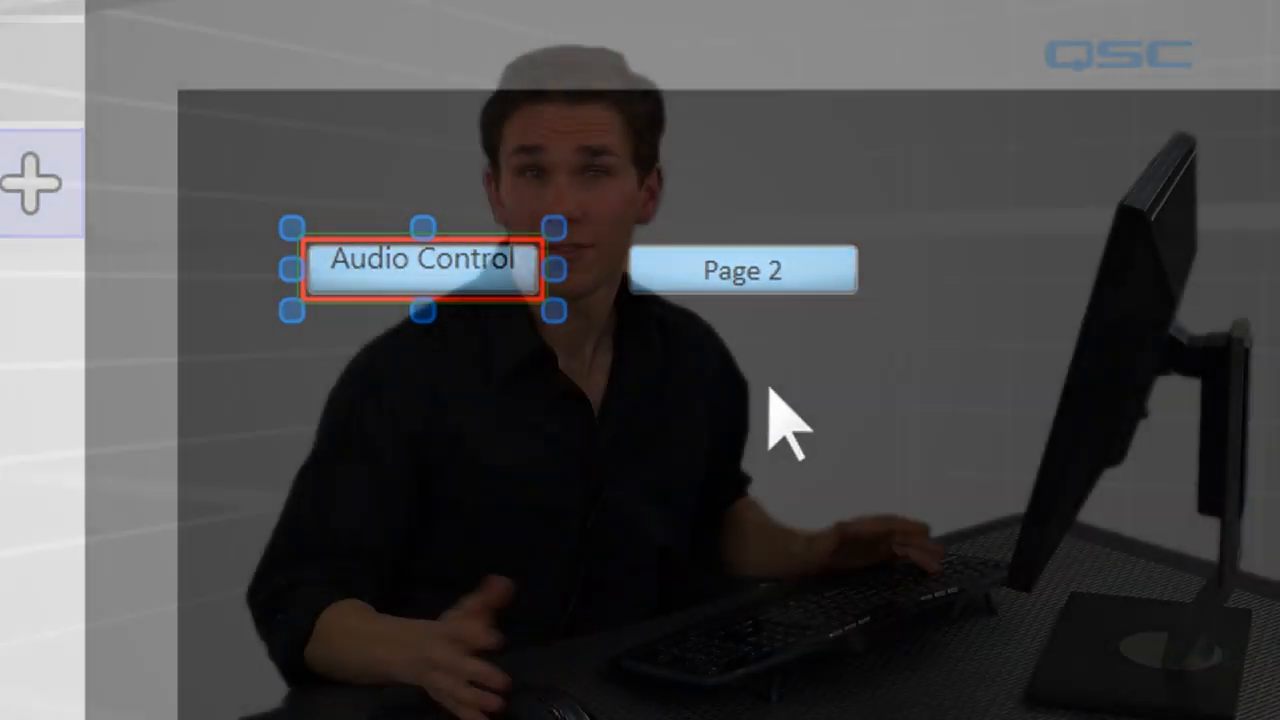